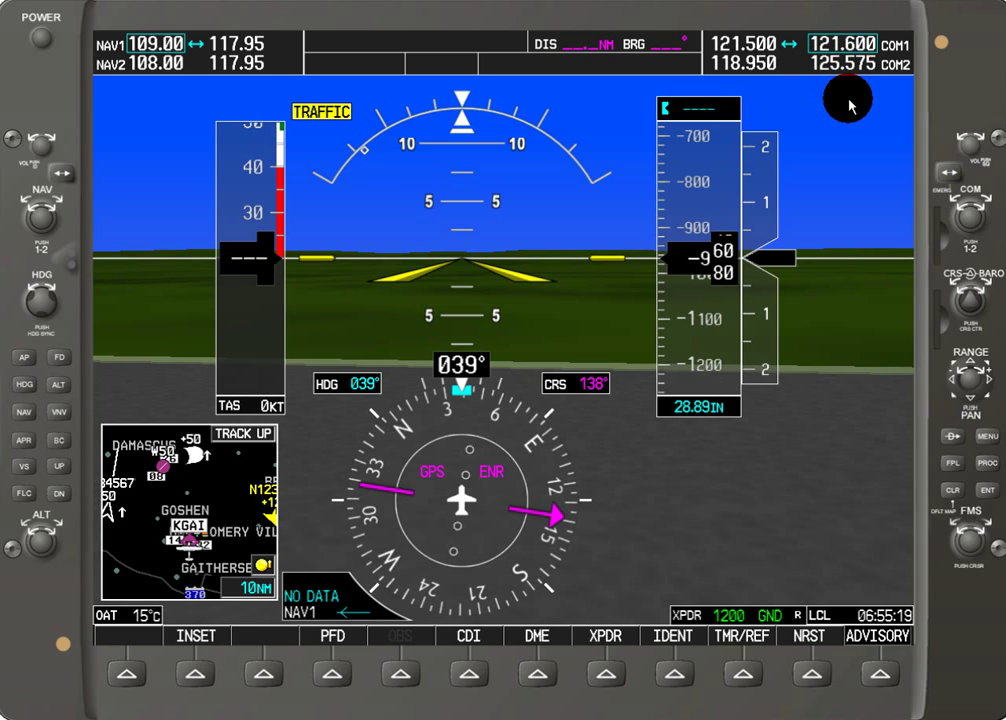
Step: Toggle the frequency tuning box between the two COM radios, leaving COM2 selected
{"action": "left_click", "coordinate": [968, 222]}
{"action": "left_click", "coordinate": [968, 222]}
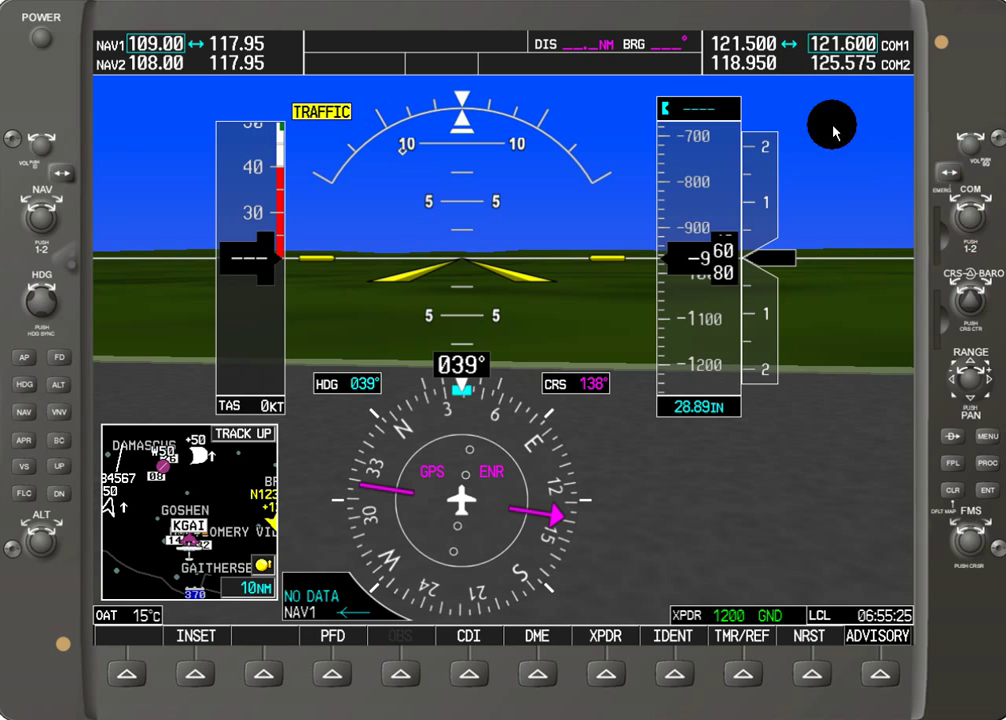
{"action": "left_click", "coordinate": [966, 210]}
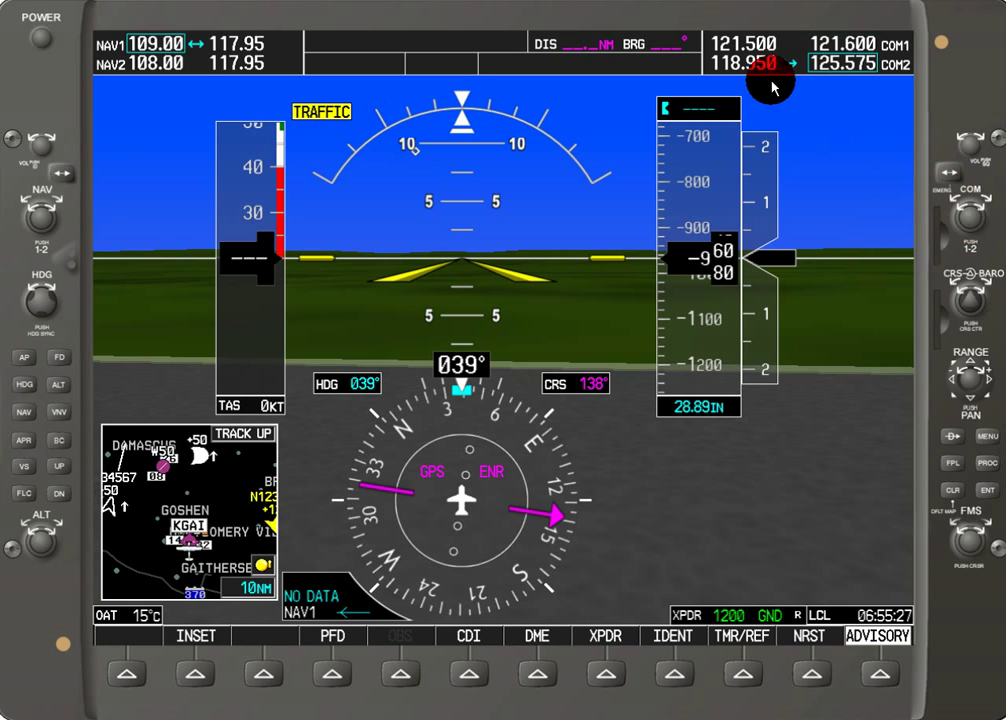
{"action": "left_click", "coordinate": [731, 62]}
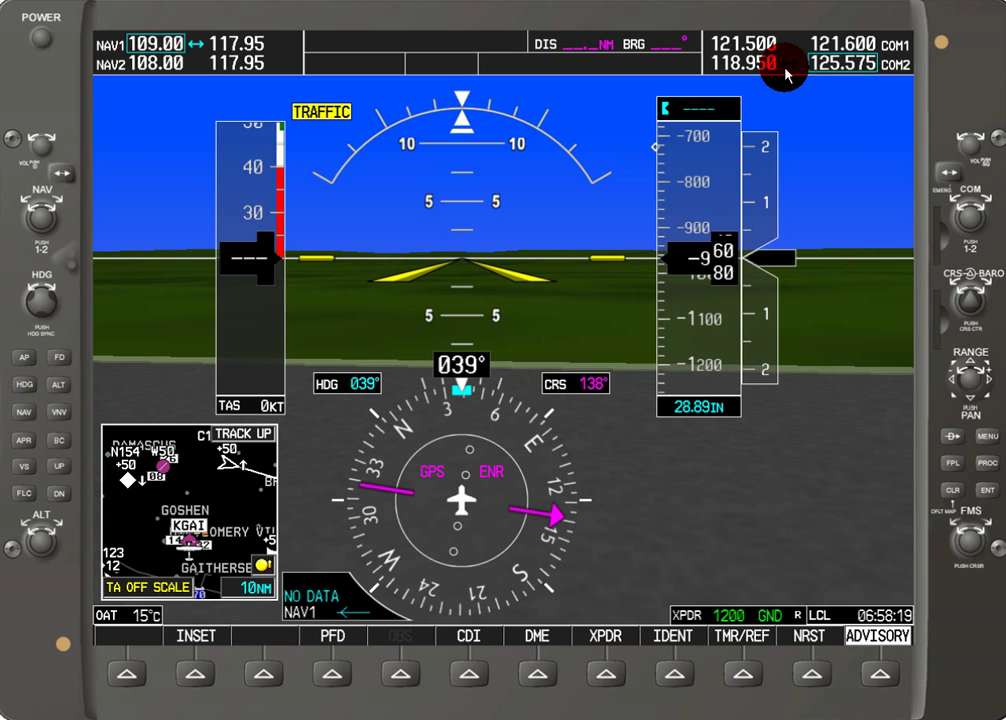
Step: Tune the COM2 standby frequency to 121.625 and the COM1 standby frequency to 121.525
{"action": "scroll", "coordinate": [983, 205], "scroll_direction": "up", "scroll_amount": 5}
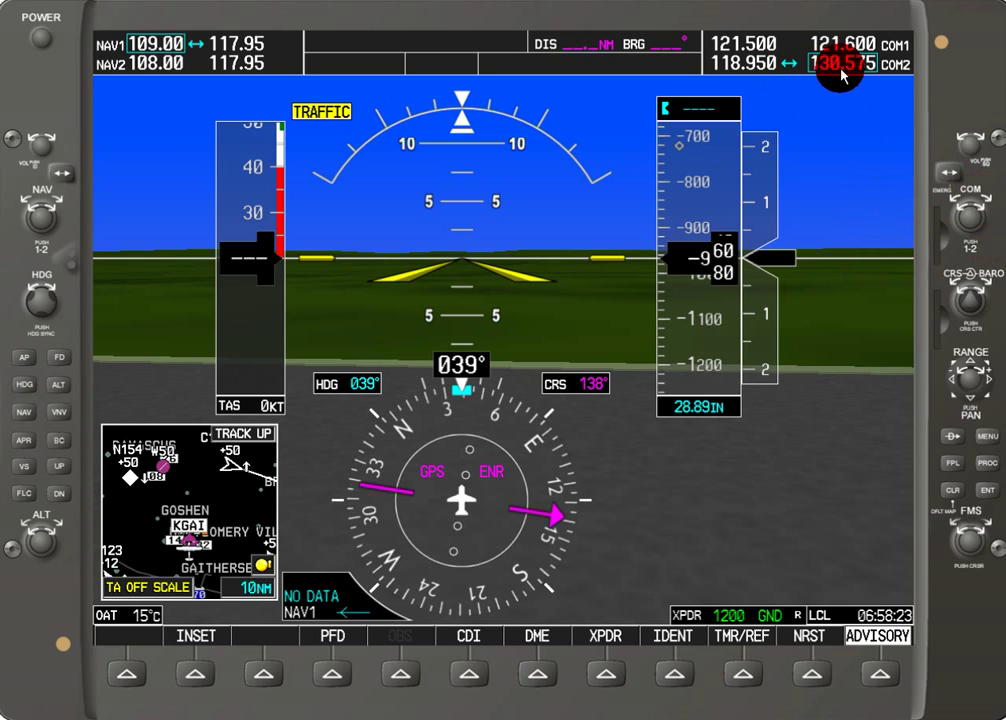
{"action": "scroll", "coordinate": [968, 208], "scroll_direction": "down", "scroll_amount": 1}
{"action": "scroll", "coordinate": [968, 208], "scroll_direction": "down", "scroll_amount": 12}
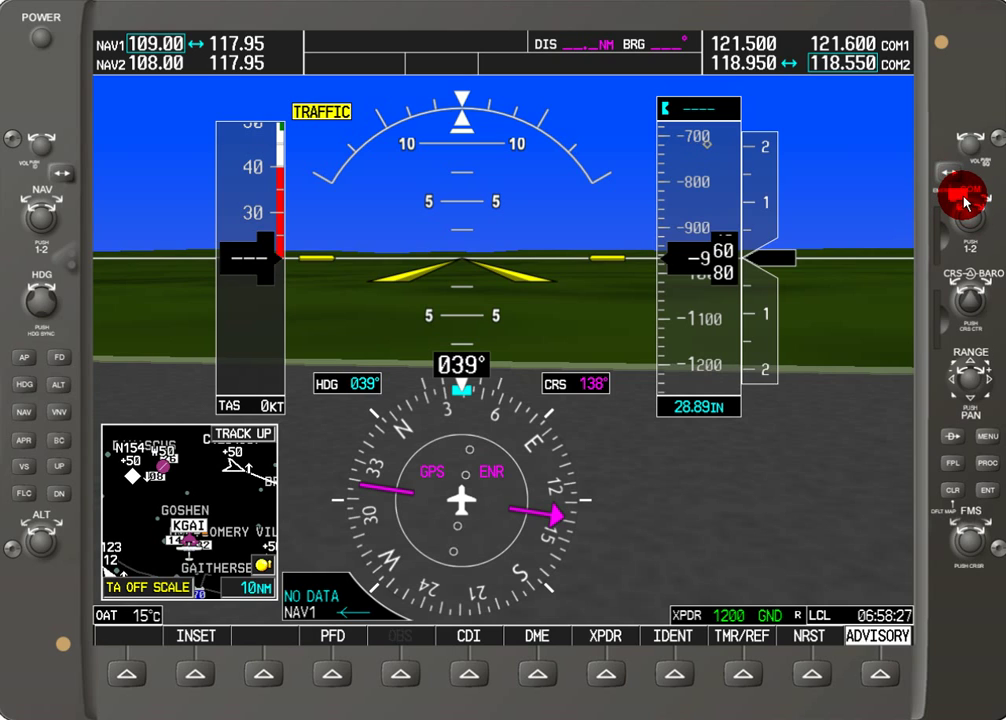
{"action": "scroll", "coordinate": [968, 205], "scroll_direction": "down", "scroll_amount": 16}
{"action": "scroll", "coordinate": [975, 208], "scroll_direction": "up", "scroll_amount": 3}
{"action": "left_click", "coordinate": [970, 210]}
{"action": "scroll", "coordinate": [968, 212], "scroll_direction": "down", "scroll_amount": 3}
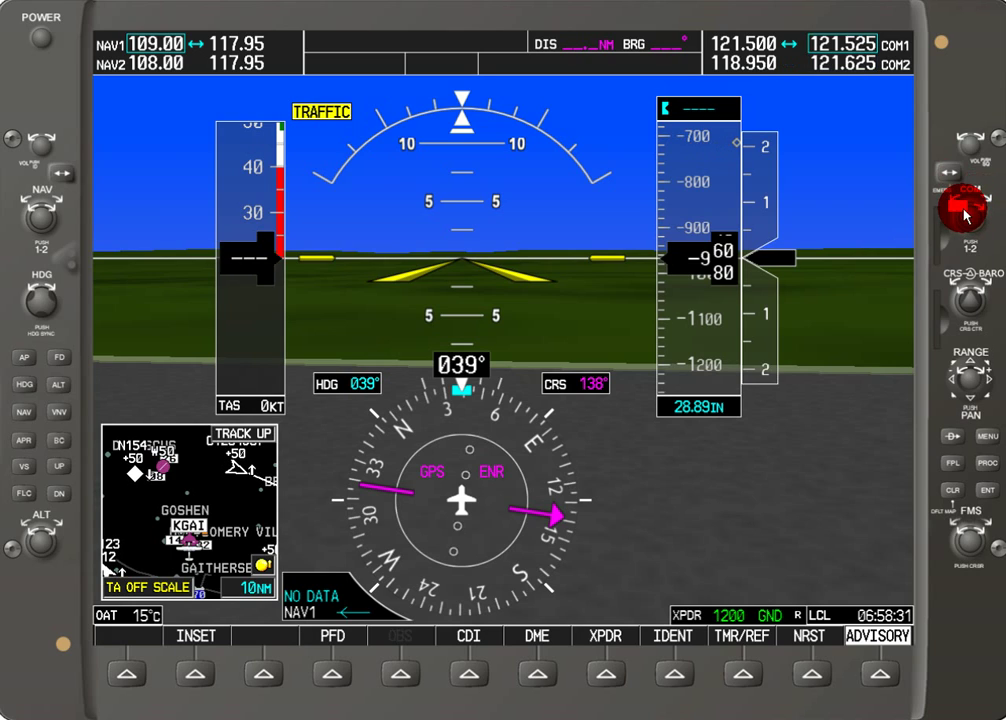
Step: Make 121.625 active on COM2, and recall the emergency frequency 121.500 as the active COM2 frequency
{"action": "left_click", "coordinate": [969, 218]}
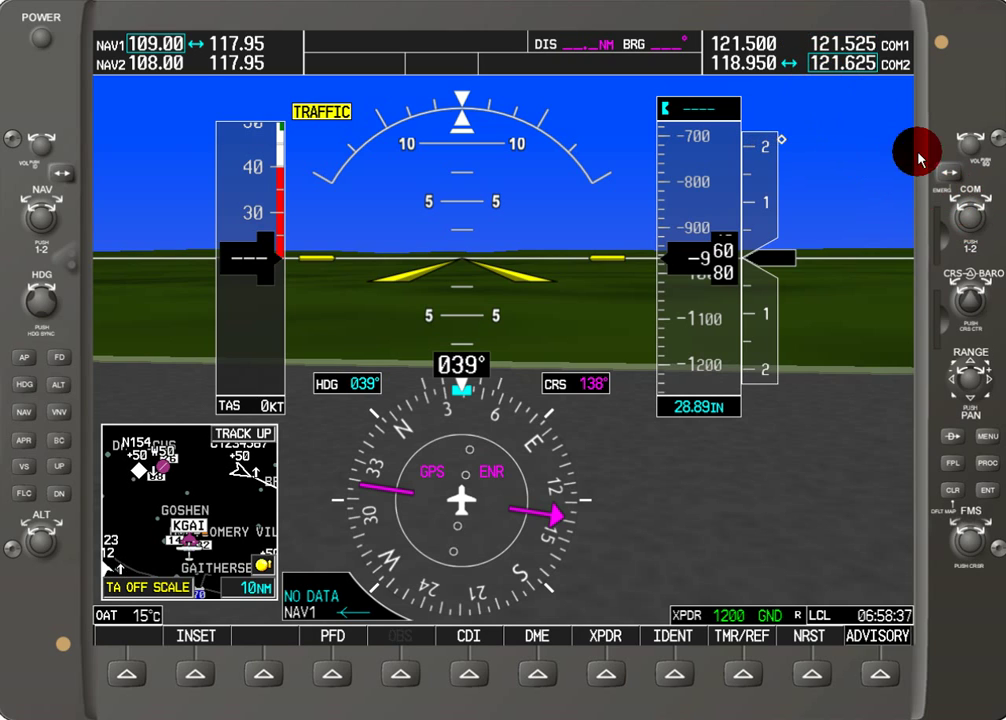
{"action": "left_click", "coordinate": [950, 172]}
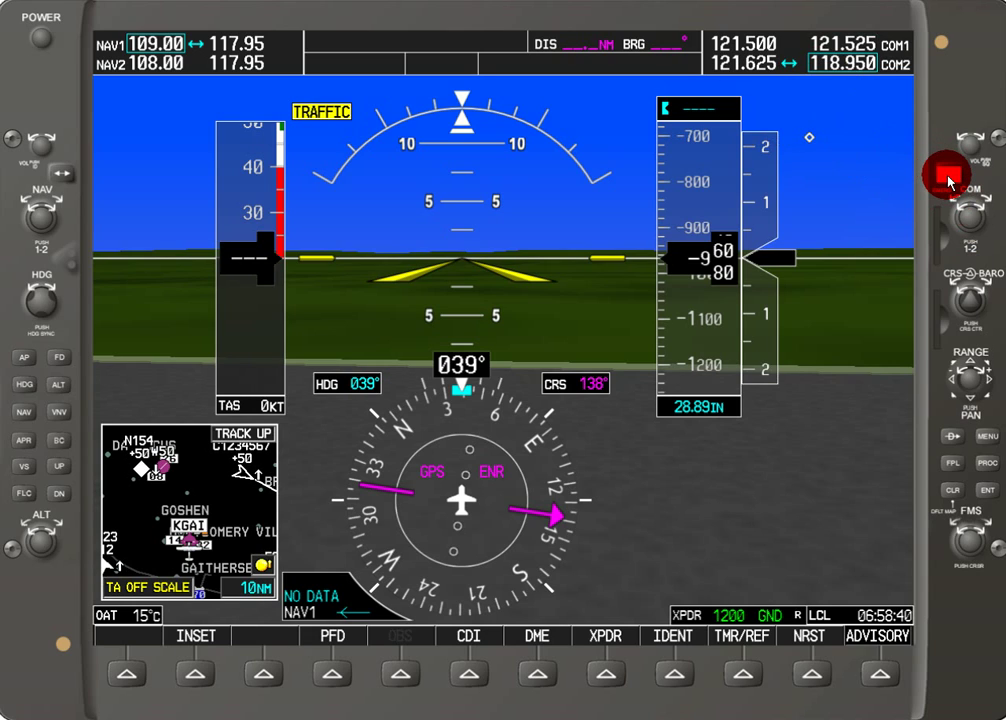
{"action": "left_click", "coordinate": [950, 182]}
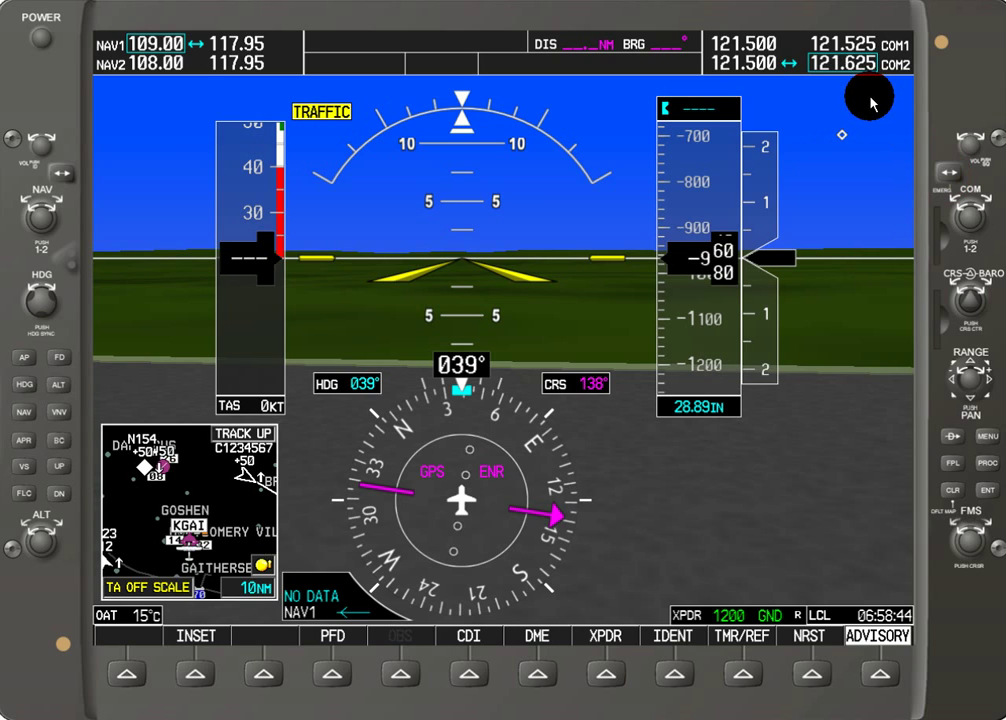
{"action": "left_click", "coordinate": [724, 71]}
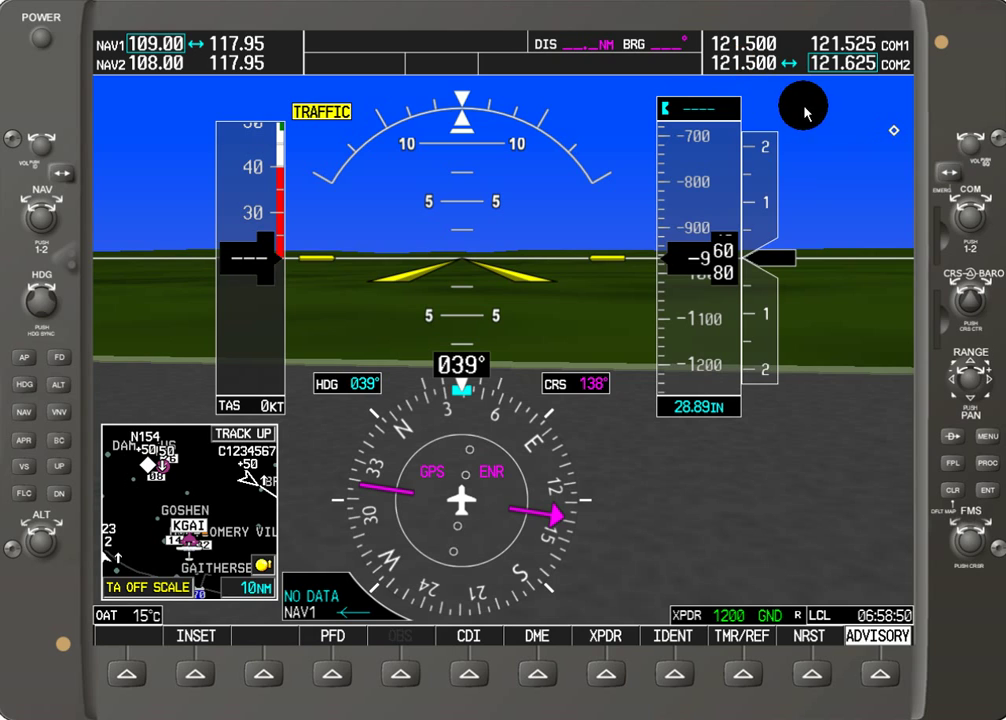
Step: Select COM1 for tuning, swap its active and standby frequencies, and swap them back
{"action": "left_click", "coordinate": [971, 210]}
{"action": "left_click", "coordinate": [975, 214]}
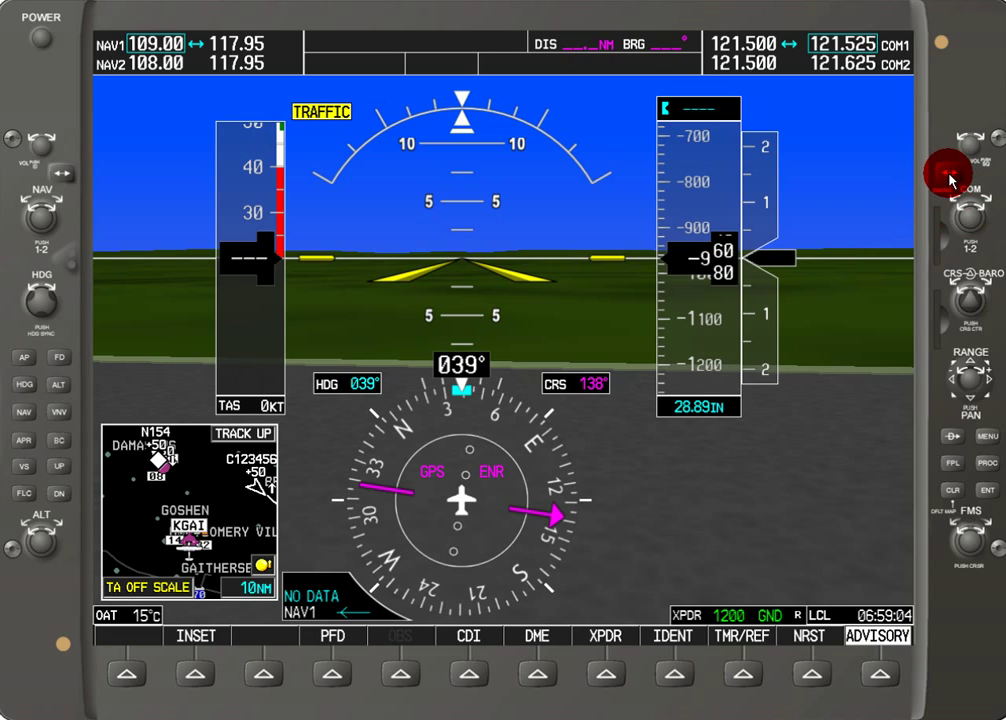
{"action": "left_click", "coordinate": [947, 175]}
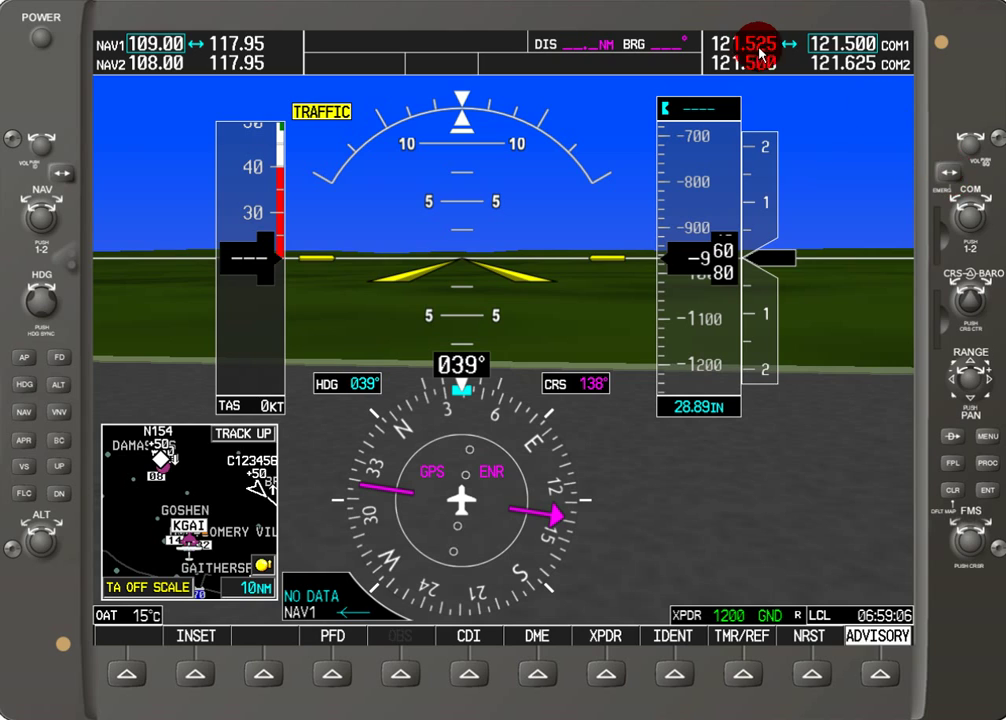
{"action": "left_click", "coordinate": [949, 174]}
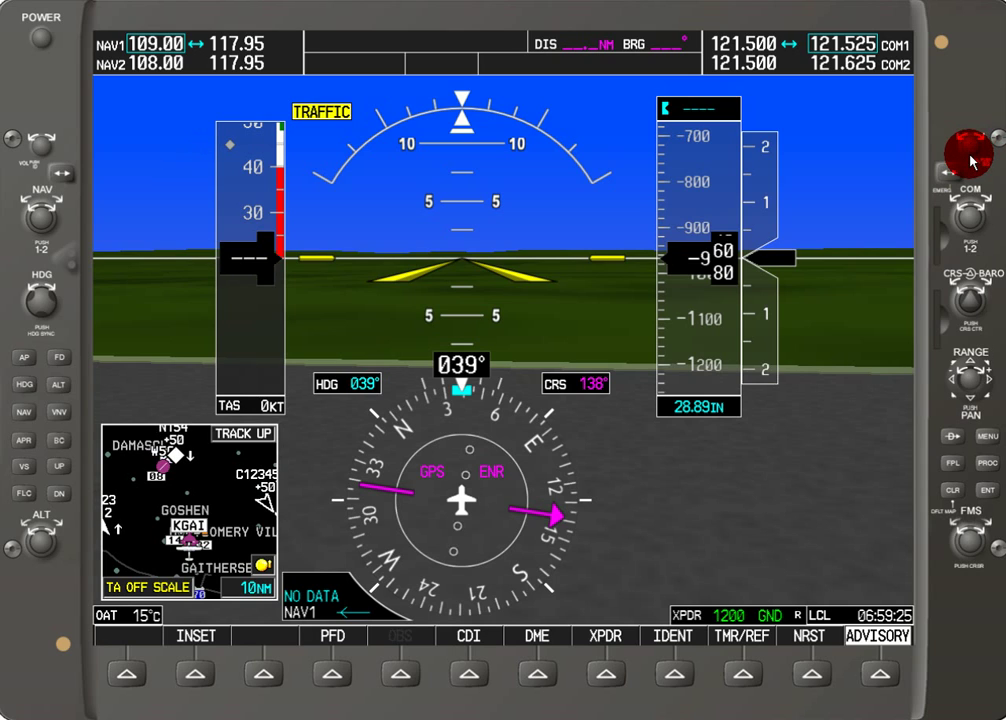
Step: Select the COM2 radio and adjust its volume to 35%
{"action": "scroll", "coordinate": [972, 150], "scroll_direction": "up", "scroll_amount": 1}
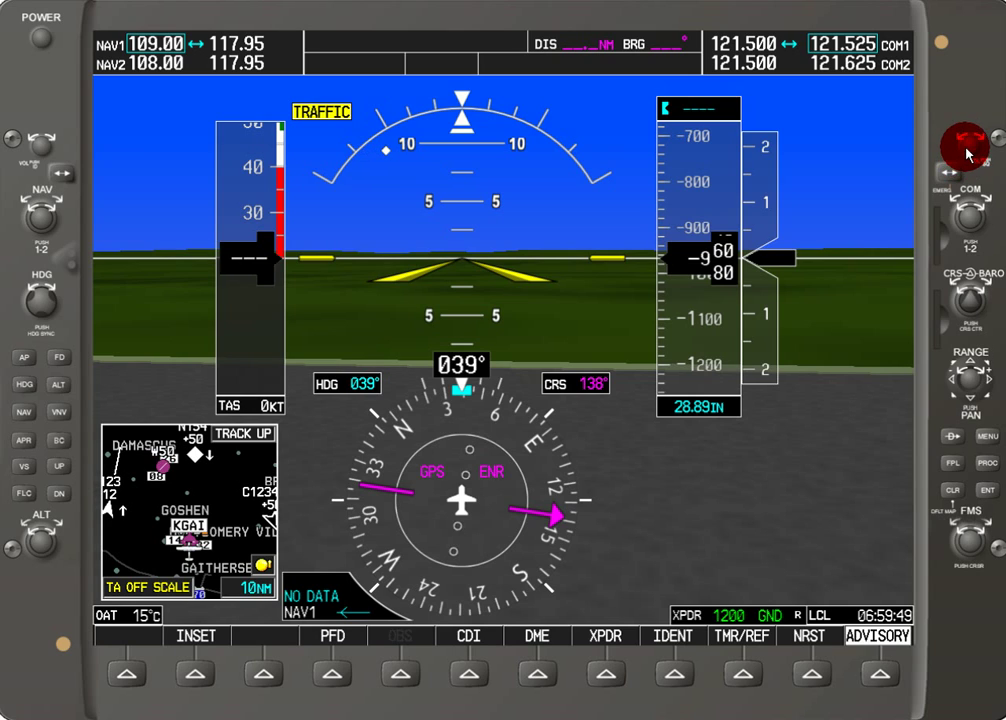
{"action": "left_click", "coordinate": [968, 213]}
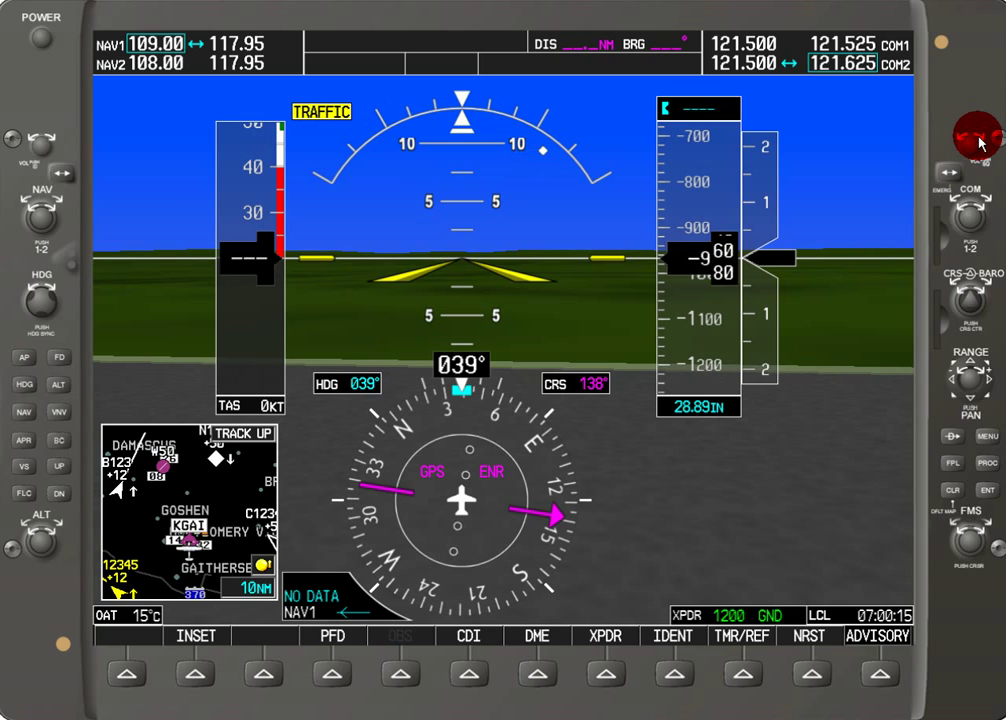
{"action": "scroll", "coordinate": [970, 140], "scroll_direction": "up", "scroll_amount": 5}
{"action": "scroll", "coordinate": [960, 139], "scroll_direction": "down", "scroll_amount": 5}
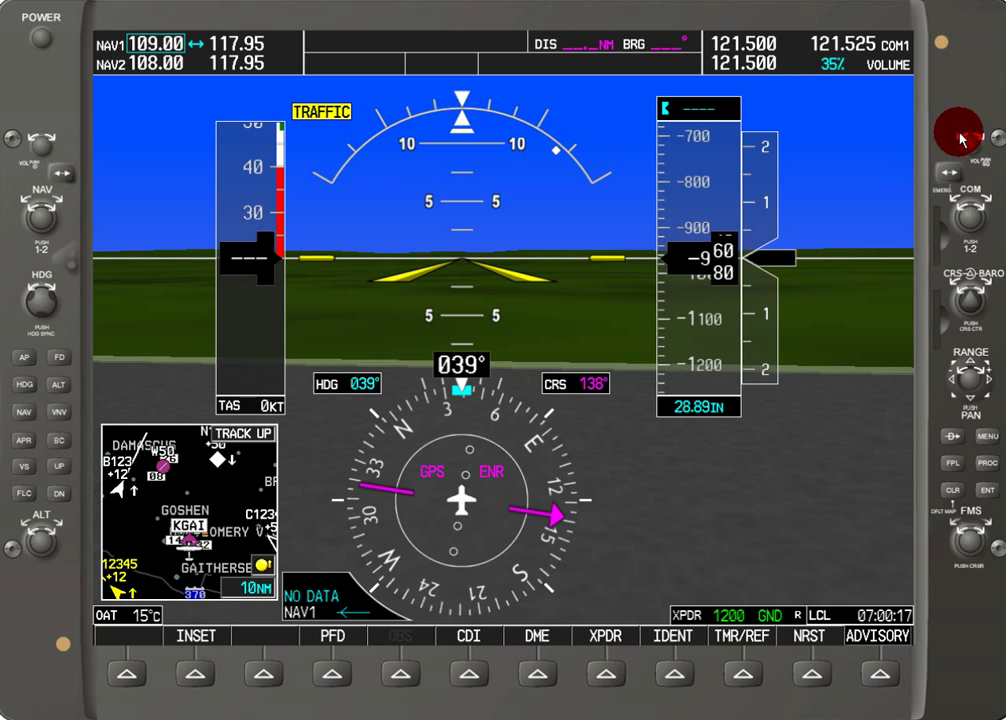
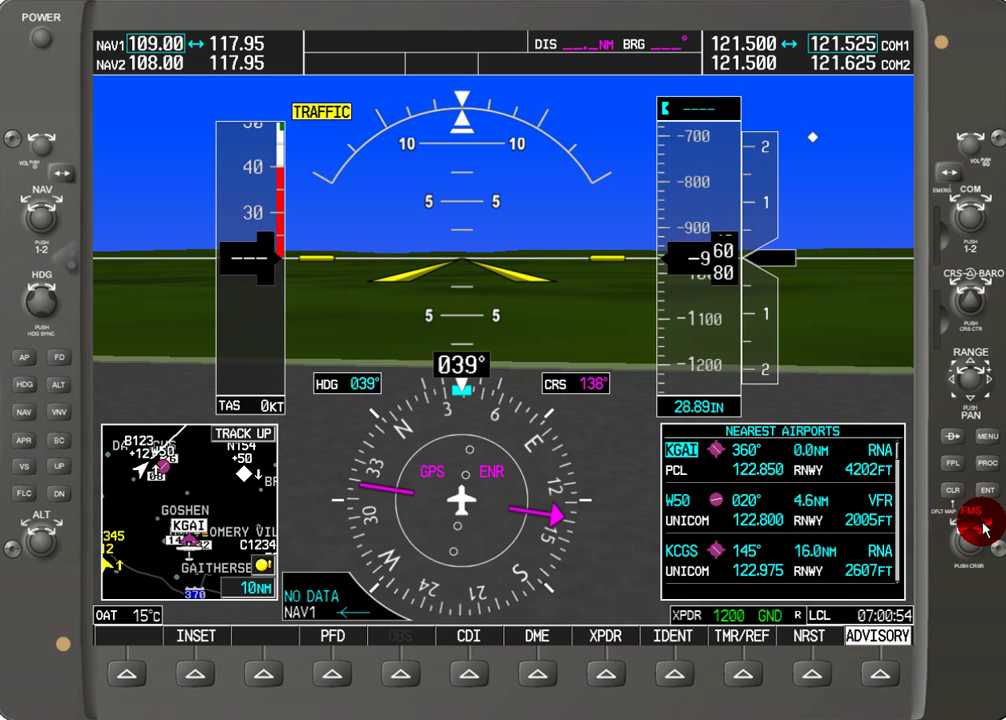
Step: Highlight KGAI's PCL frequency 122.850 in the nearest airports window, and manually tune the COM1 standby frequency to 123.550
{"action": "scroll", "coordinate": [980, 527], "scroll_direction": "down", "scroll_amount": 1}
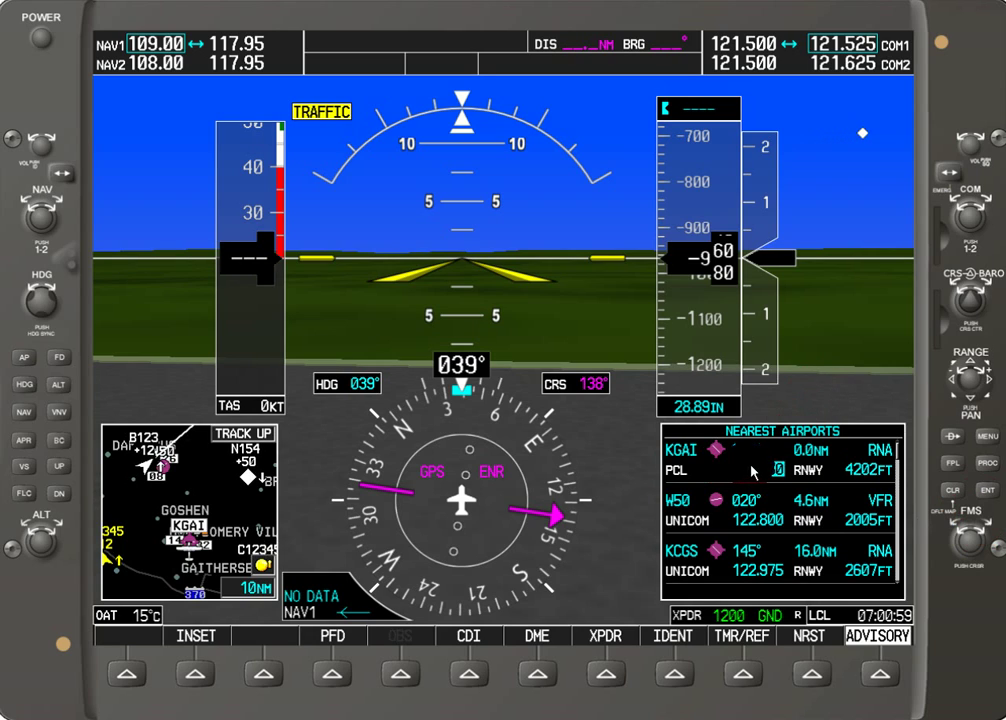
{"action": "type", "text": "122.85"}
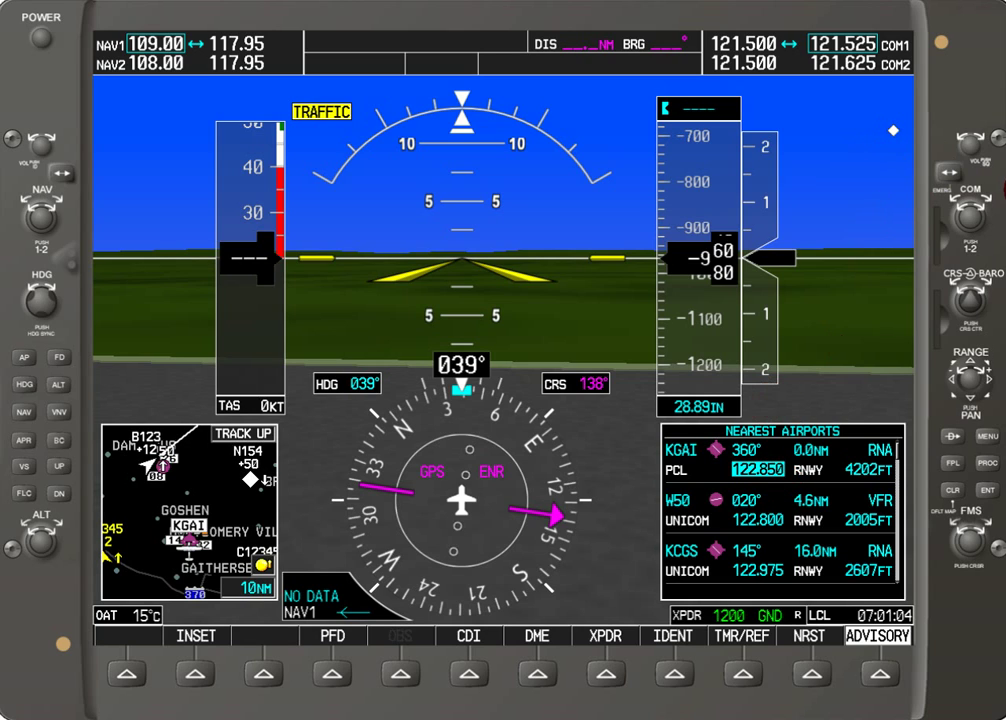
{"action": "scroll", "coordinate": [980, 202], "scroll_direction": "up", "scroll_amount": 1}
{"action": "scroll", "coordinate": [980, 195], "scroll_direction": "up", "scroll_amount": 2}
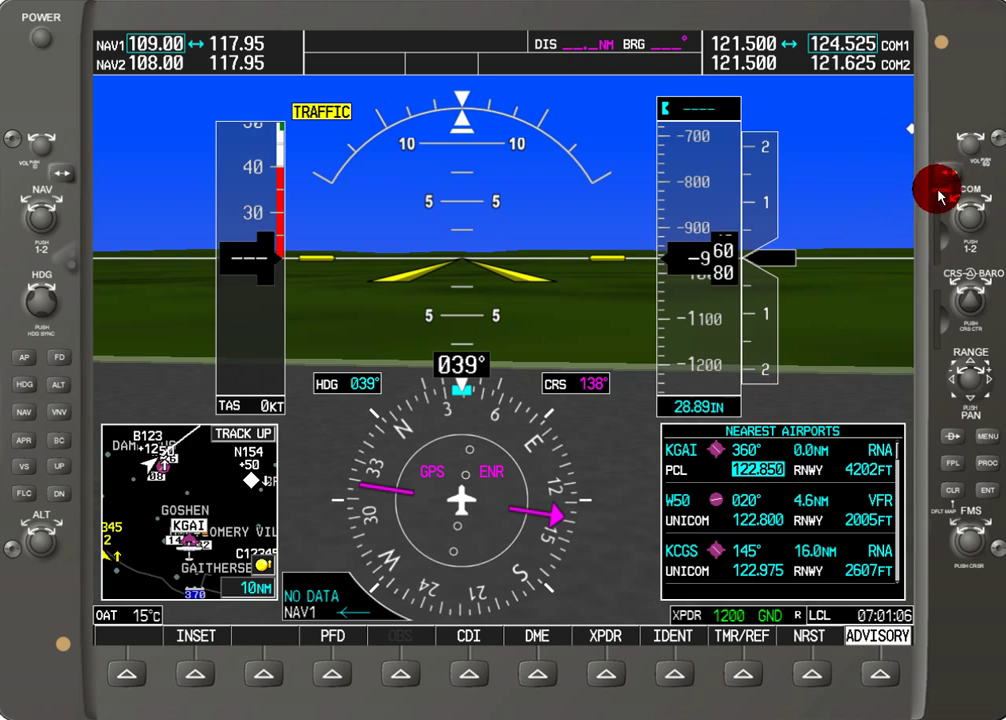
{"action": "scroll", "coordinate": [972, 186], "scroll_direction": "down", "scroll_amount": 1}
{"action": "scroll", "coordinate": [978, 212], "scroll_direction": "up", "scroll_amount": 1}
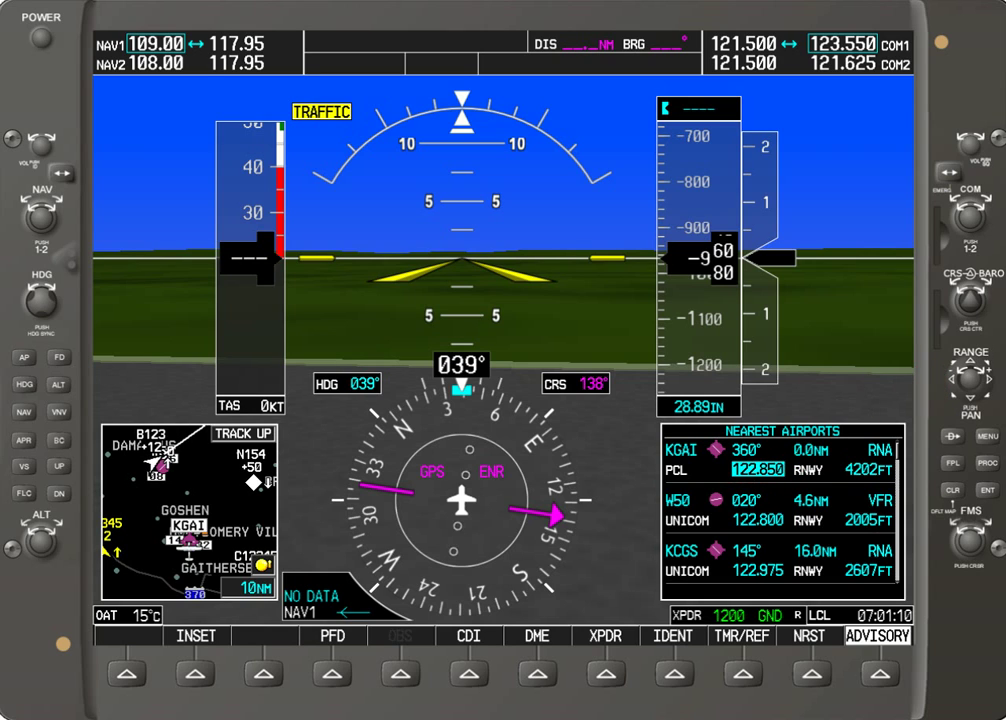
Step: Load the highlighted 122.850 frequency into COM1 standby and transfer it to the active COM1 frequency
{"action": "left_click", "coordinate": [987, 491]}
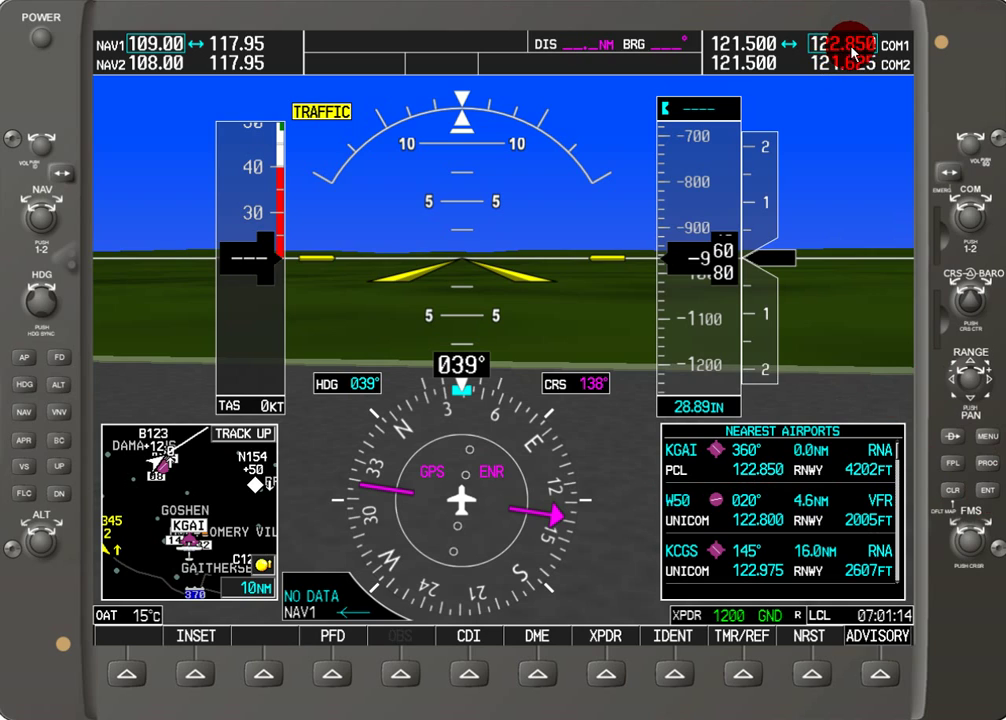
{"action": "left_click", "coordinate": [946, 176]}
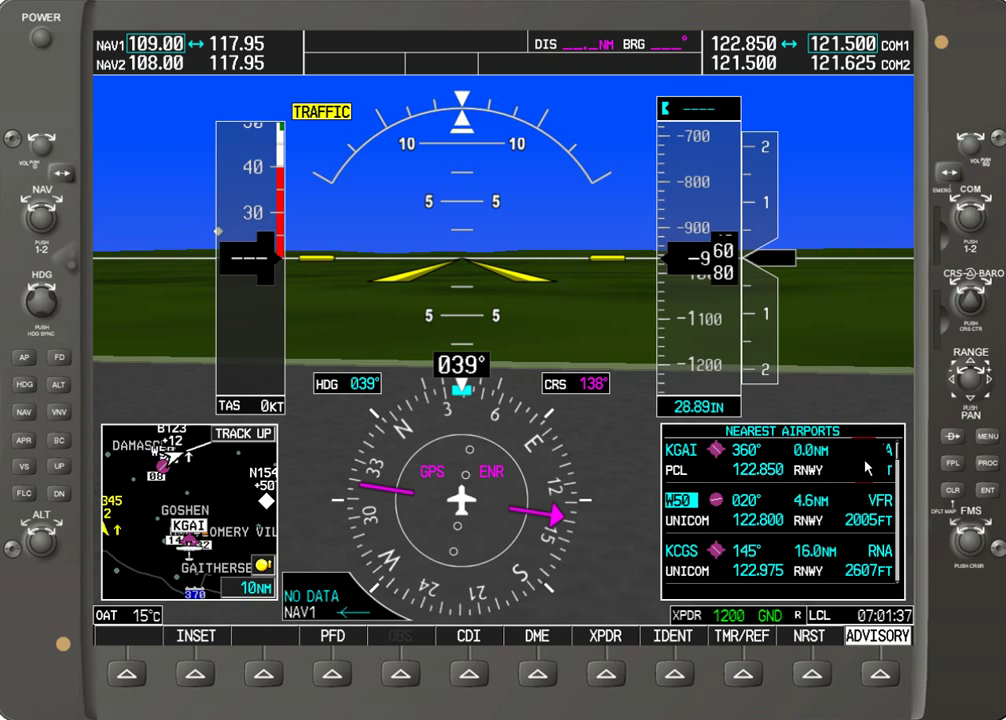
Step: Switch the display to MFD mode and open the Nearest Airports page
{"action": "left_click", "coordinate": [497, 270]}
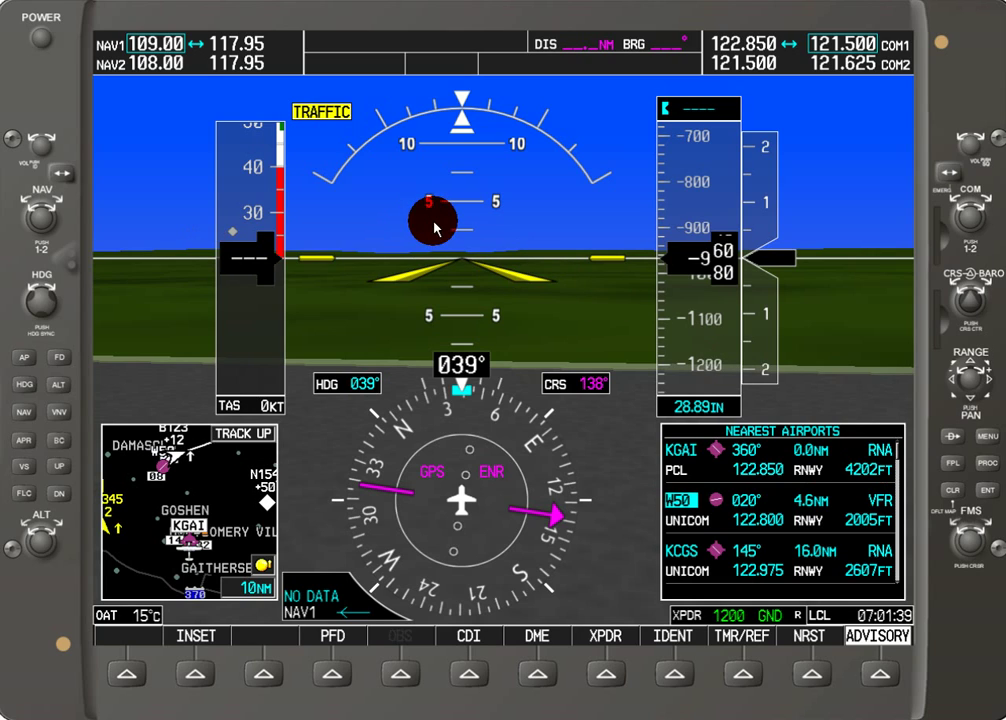
{"action": "right_click", "coordinate": [28, 14]}
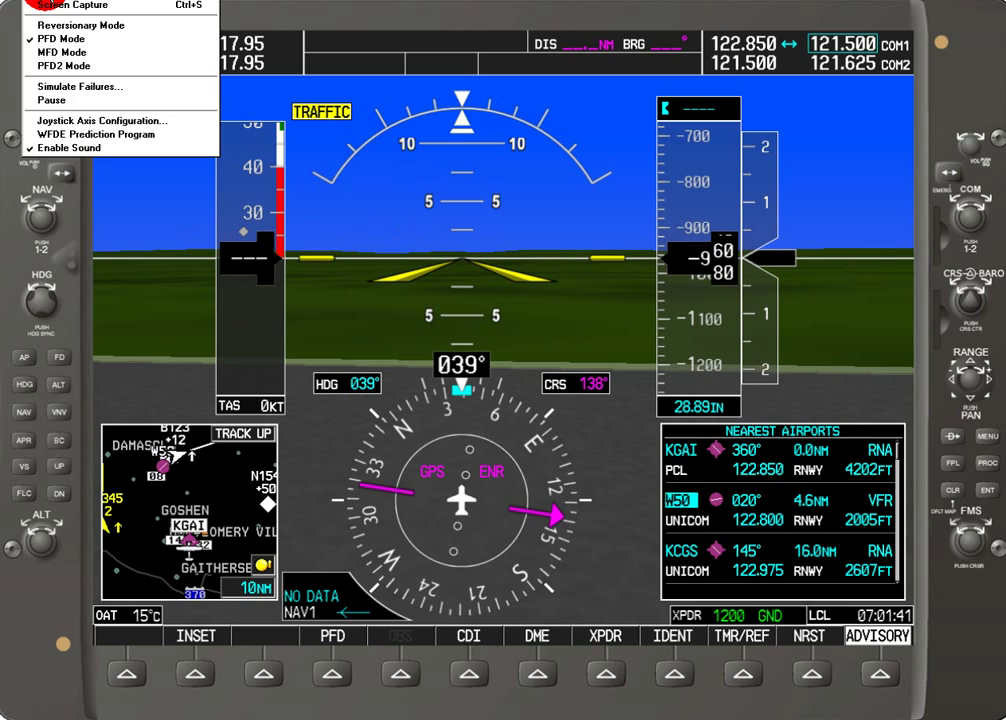
{"action": "left_click", "coordinate": [49, 61]}
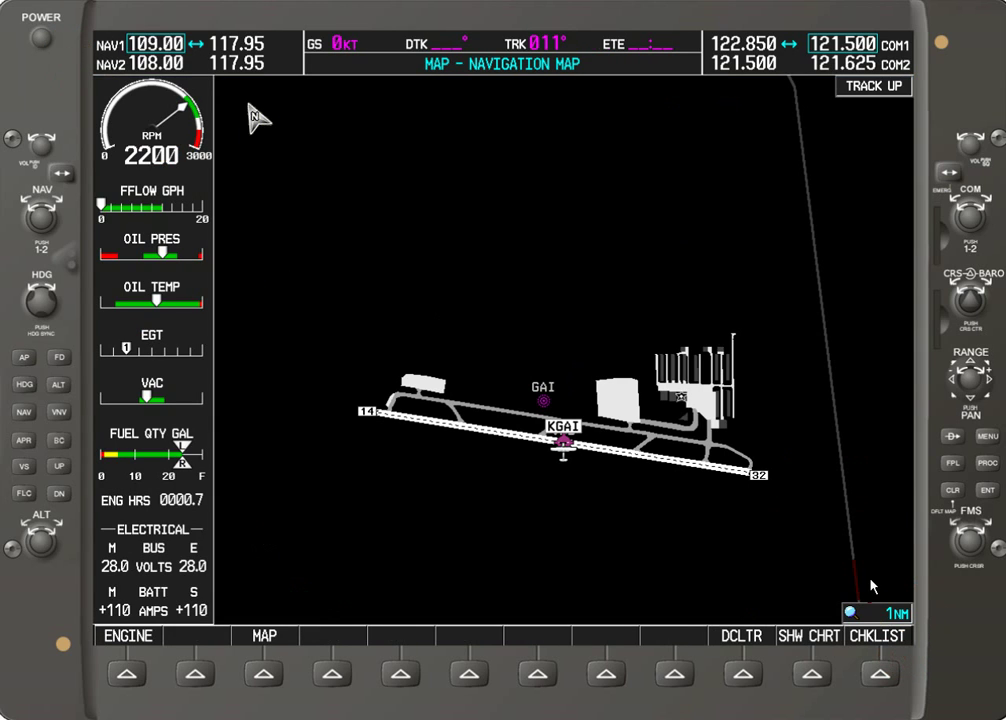
{"action": "scroll", "coordinate": [977, 521], "scroll_direction": "down", "scroll_amount": 3}
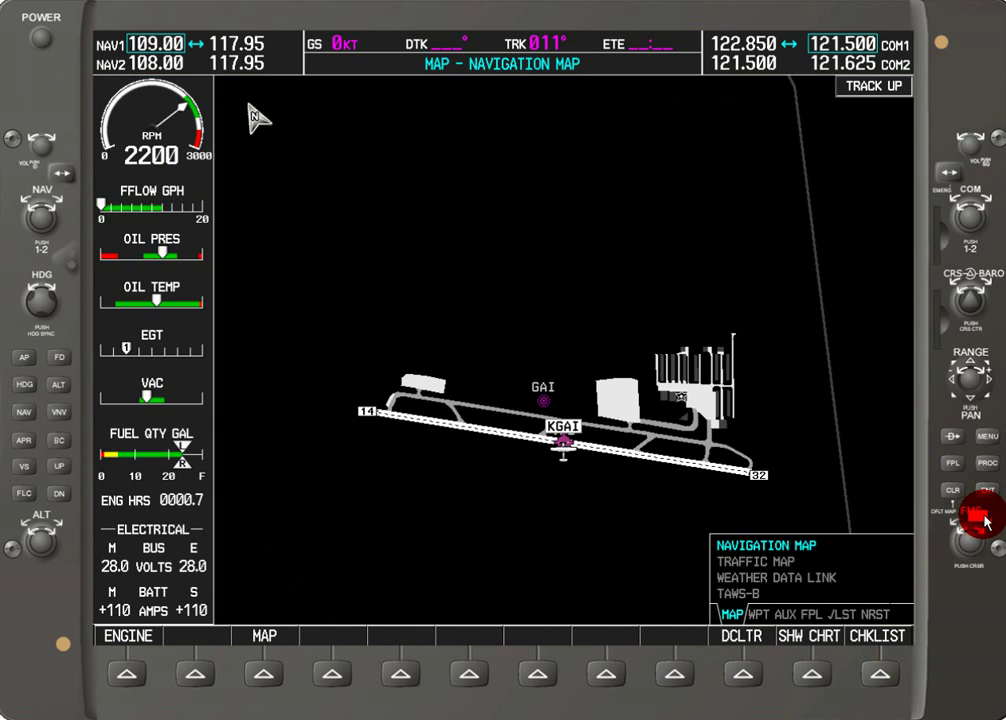
{"action": "scroll", "coordinate": [983, 525], "scroll_direction": "down", "scroll_amount": 3}
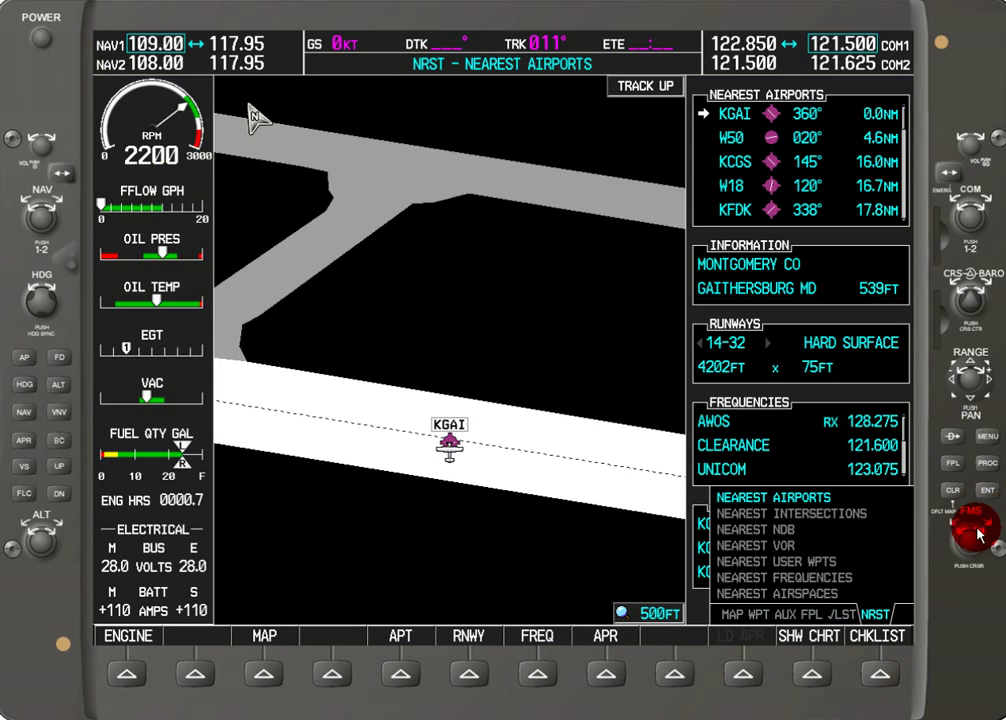
Step: Activate the frequency window for KGAI, browse its frequencies, and highlight the clearance frequency 121.600
{"action": "left_click", "coordinate": [985, 436]}
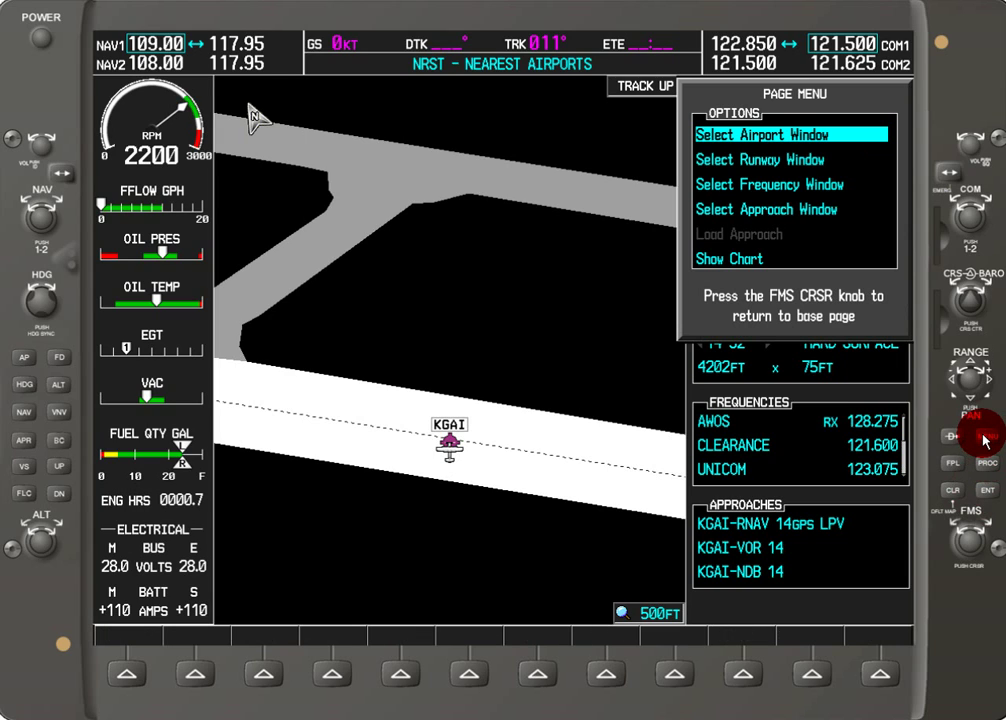
{"action": "scroll", "coordinate": [975, 530], "scroll_direction": "down", "scroll_amount": 2}
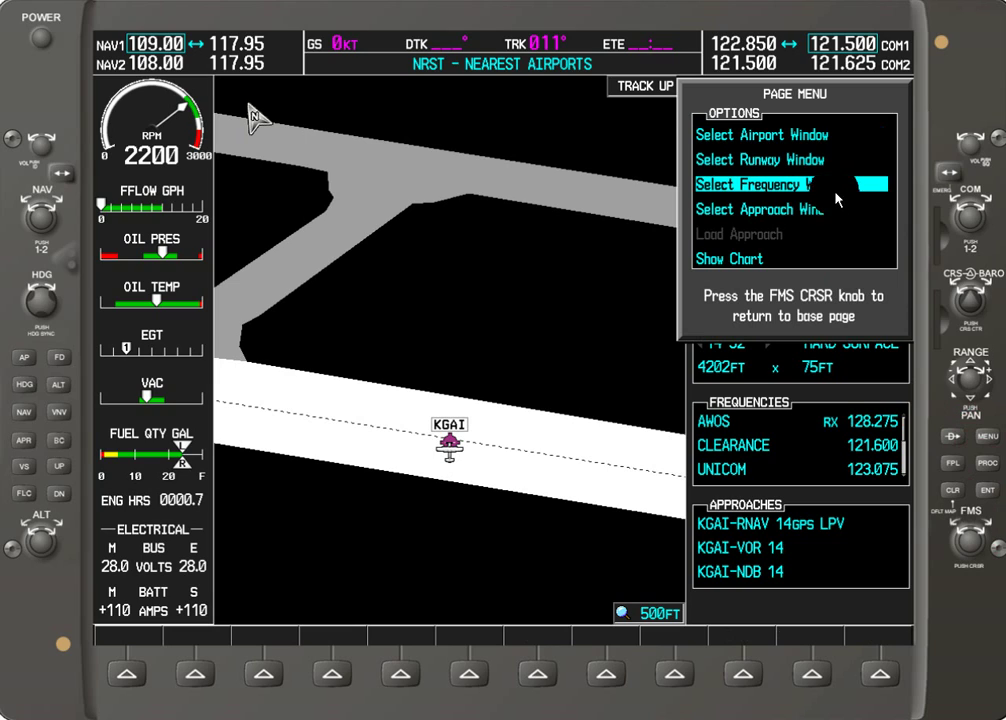
{"action": "left_click", "coordinate": [984, 489]}
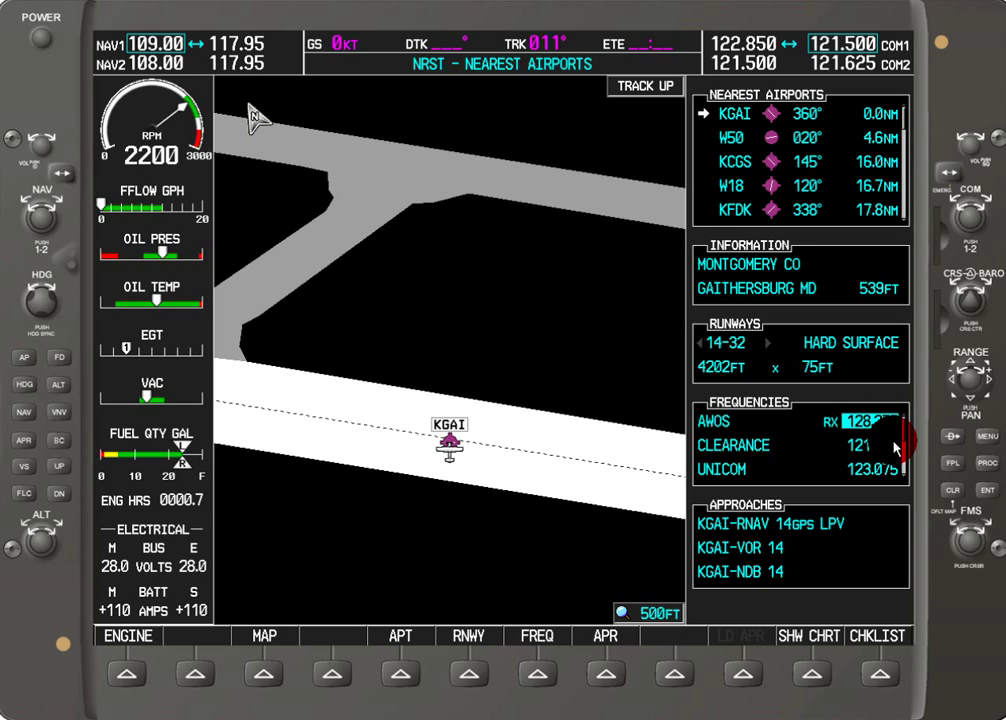
{"action": "scroll", "coordinate": [978, 537], "scroll_direction": "down", "scroll_amount": 5}
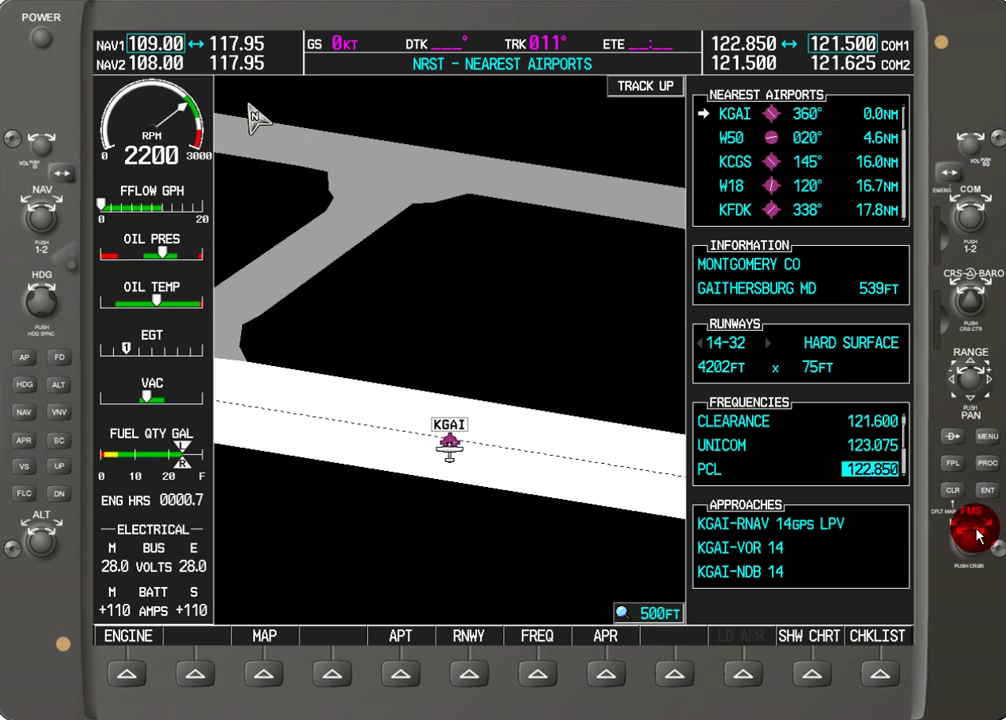
{"action": "scroll", "coordinate": [978, 537], "scroll_direction": "down", "scroll_amount": 1}
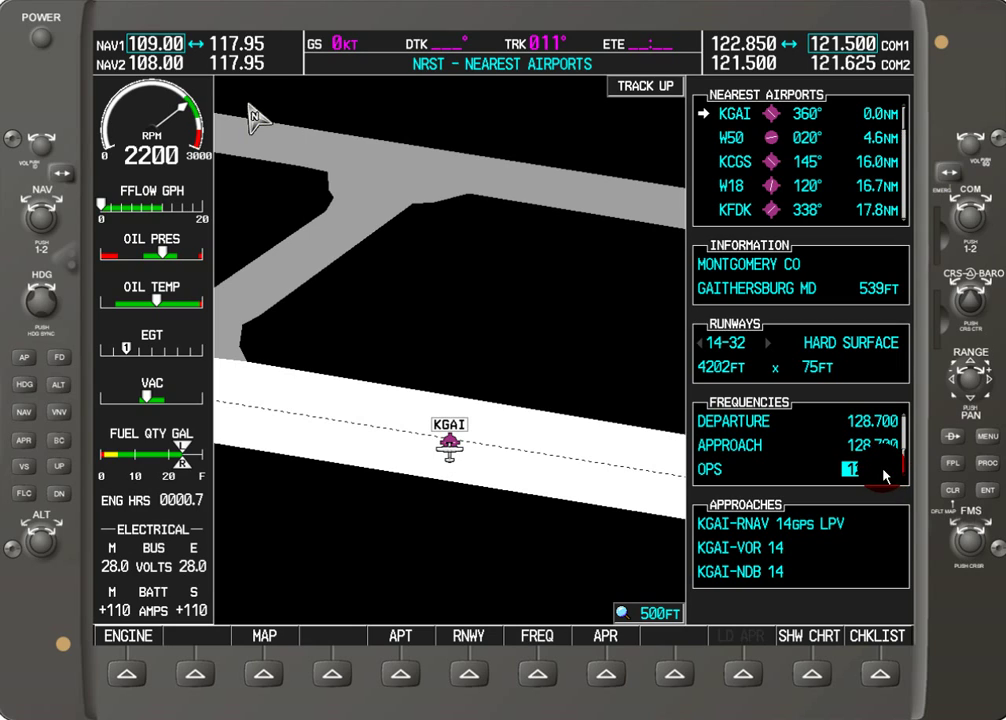
{"action": "scroll", "coordinate": [968, 537], "scroll_direction": "up", "scroll_amount": 1}
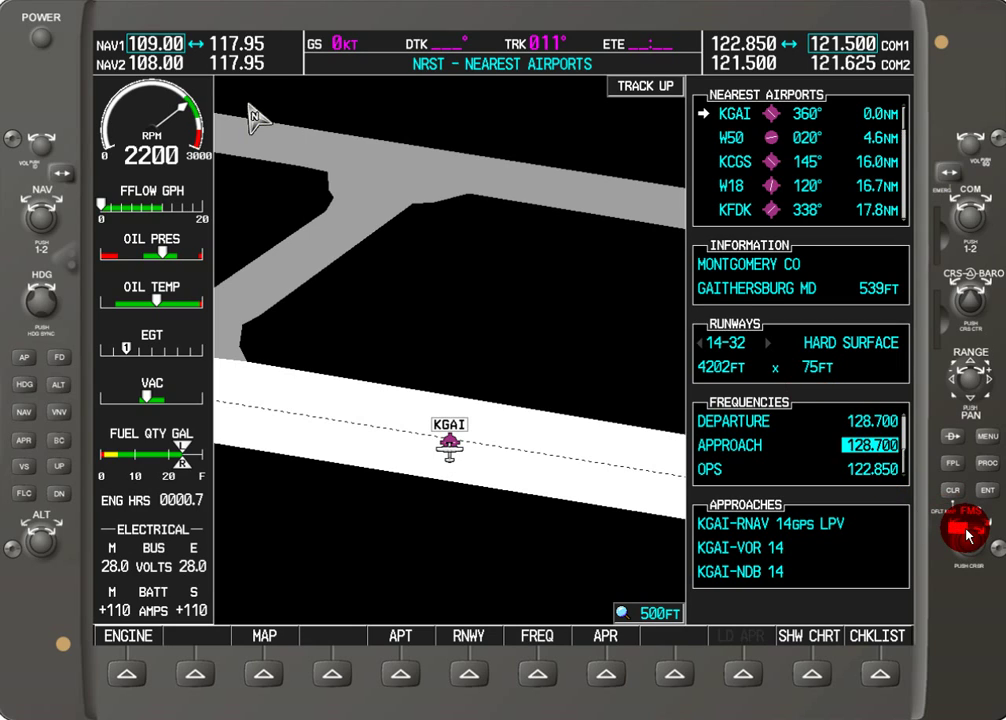
{"action": "scroll", "coordinate": [968, 537], "scroll_direction": "up", "scroll_amount": 4}
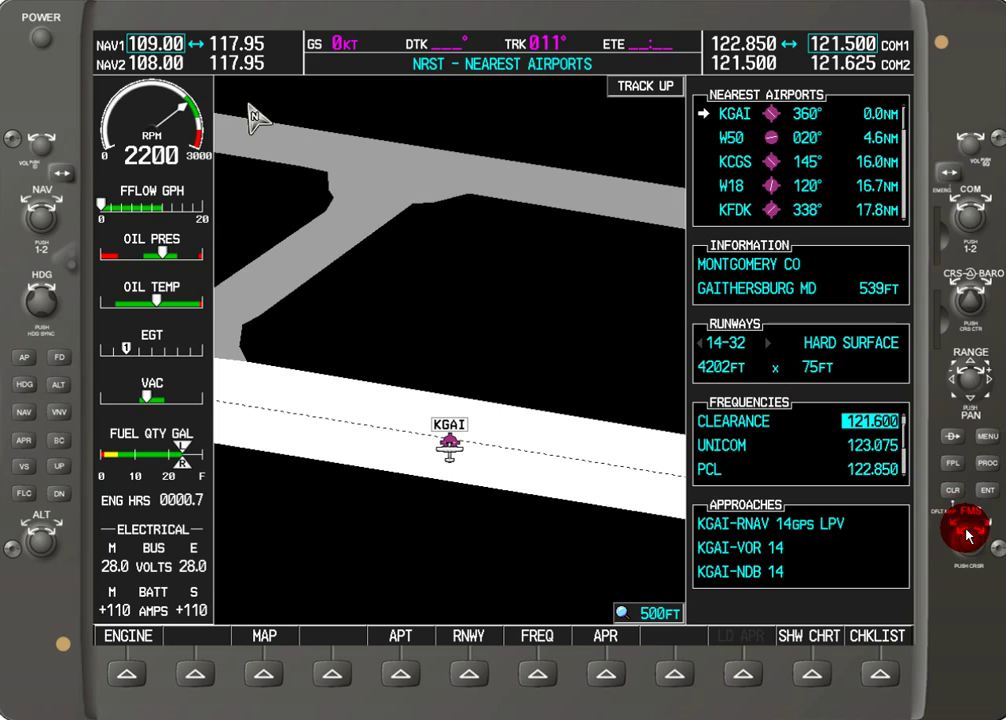
Step: Load KGAI's UNICOM frequency 123.075 into COM1 standby and transfer it to the active COM1 frequency
{"action": "scroll", "coordinate": [985, 533], "scroll_direction": "down", "scroll_amount": 1}
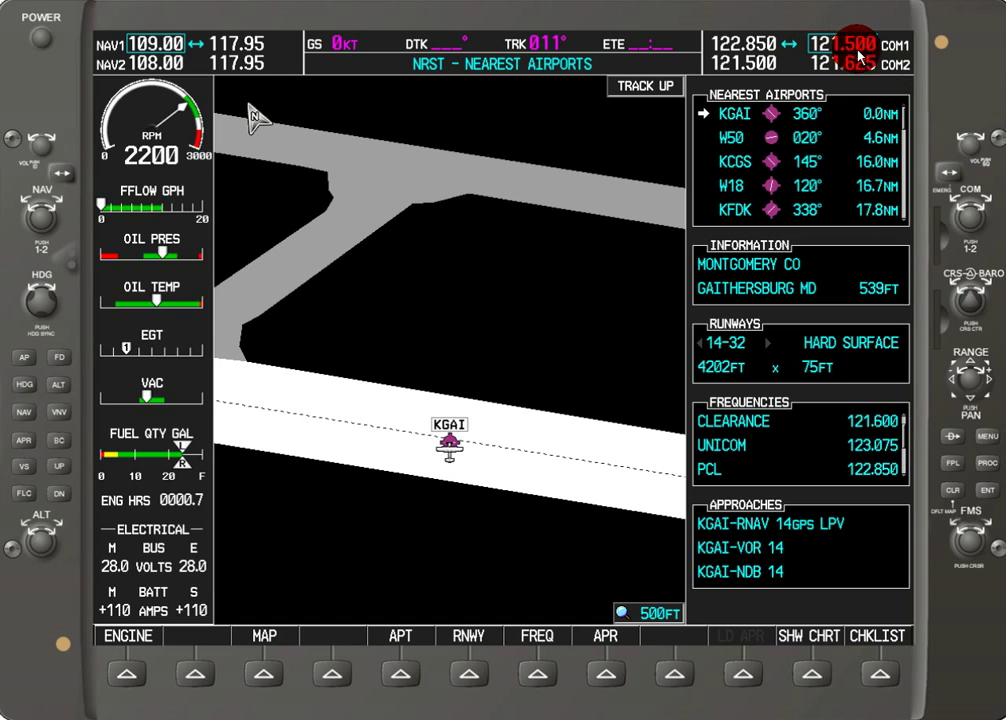
{"action": "left_click", "coordinate": [963, 490]}
{"action": "left_click", "coordinate": [989, 494]}
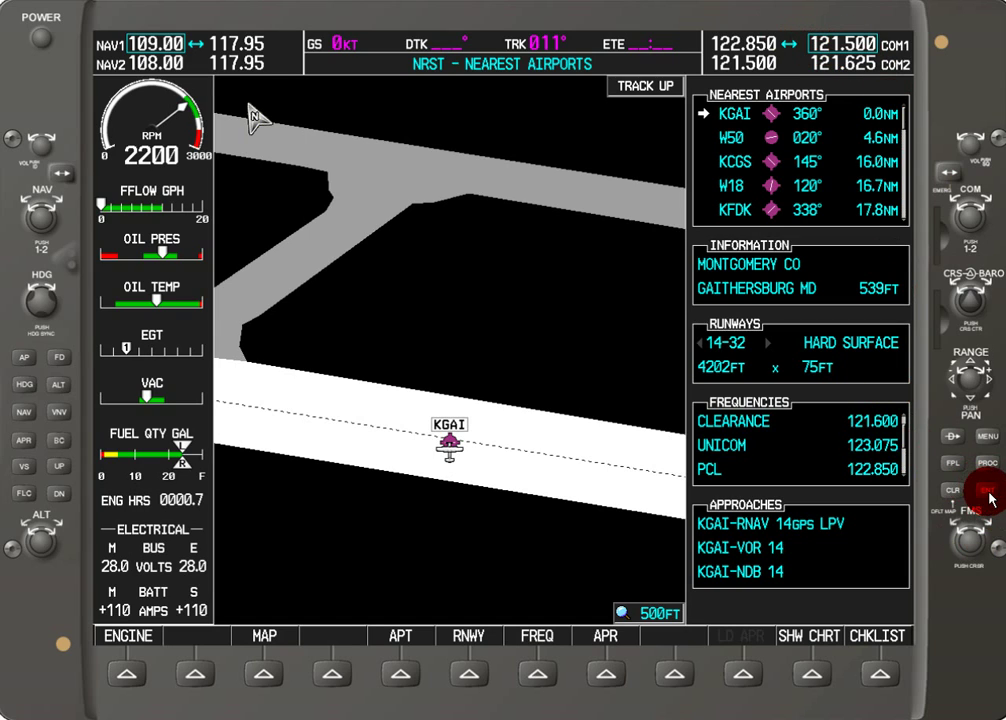
{"action": "left_click", "coordinate": [996, 503]}
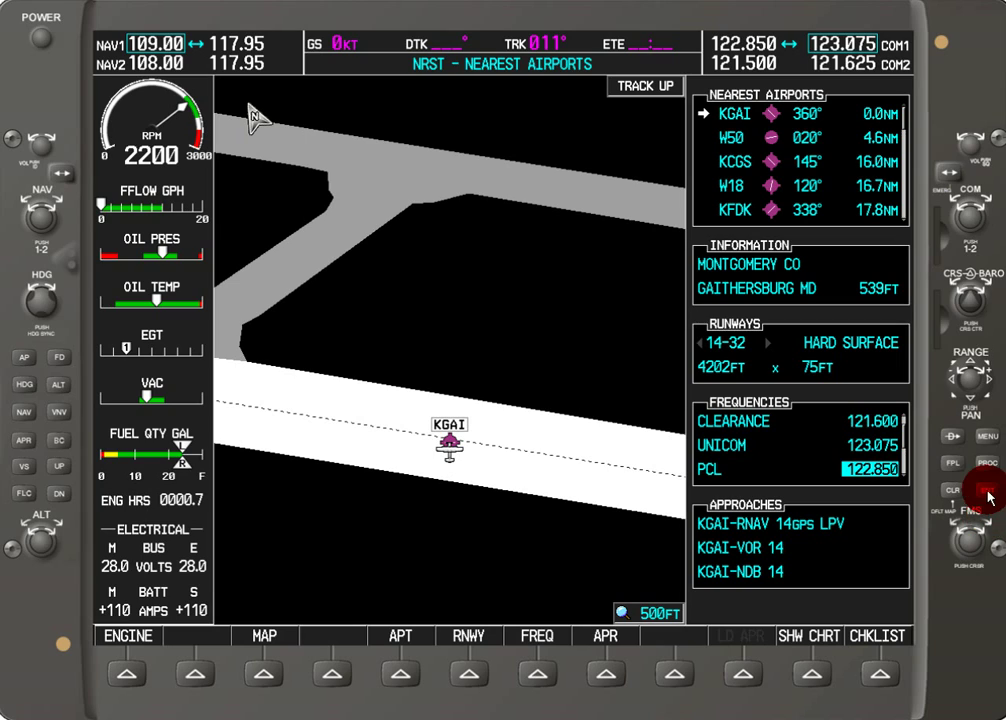
{"action": "left_click", "coordinate": [947, 180]}
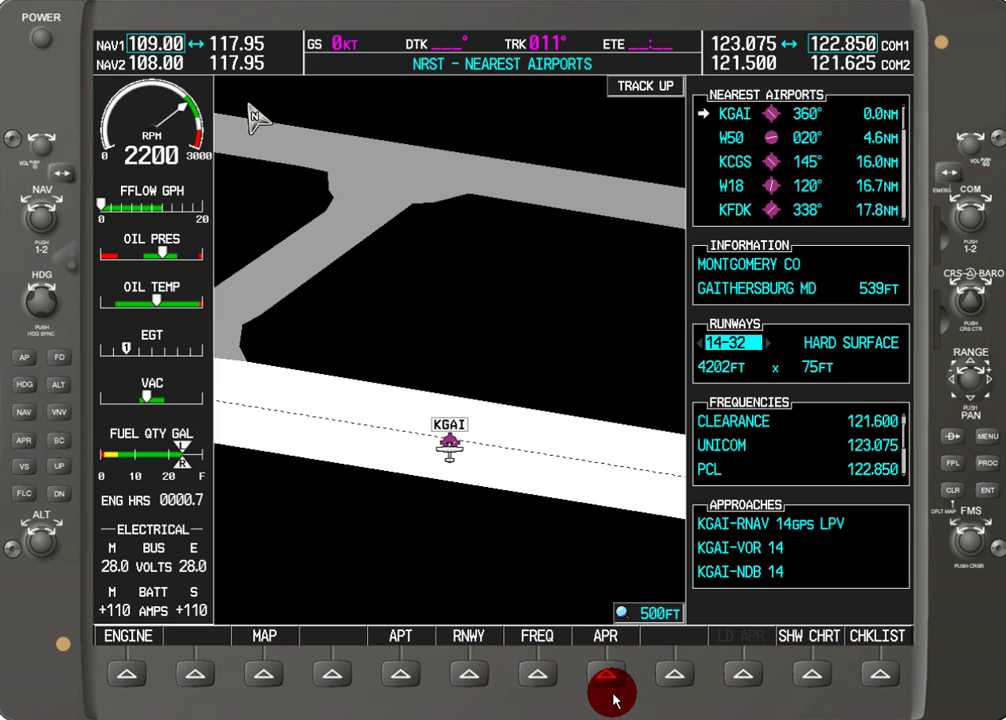
Step: Reactivate the frequency window for KGAI and browse its frequencies up to the AWOS frequency 128.275
{"action": "left_click", "coordinate": [541, 678]}
{"action": "left_click", "coordinate": [538, 682]}
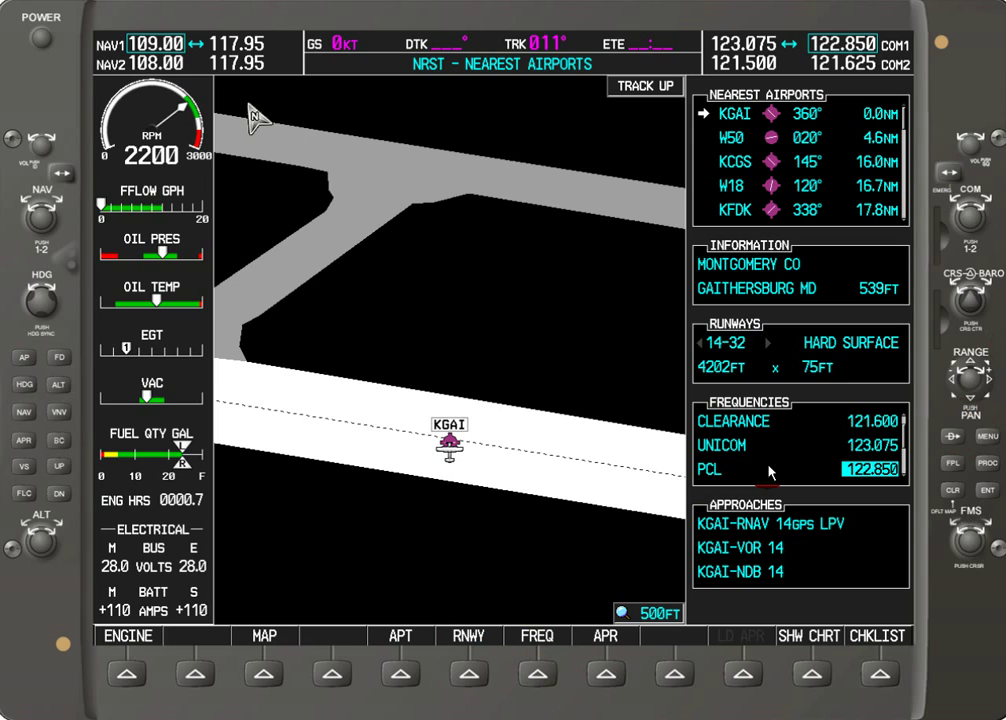
{"action": "scroll", "coordinate": [967, 536], "scroll_direction": "up", "scroll_amount": 2}
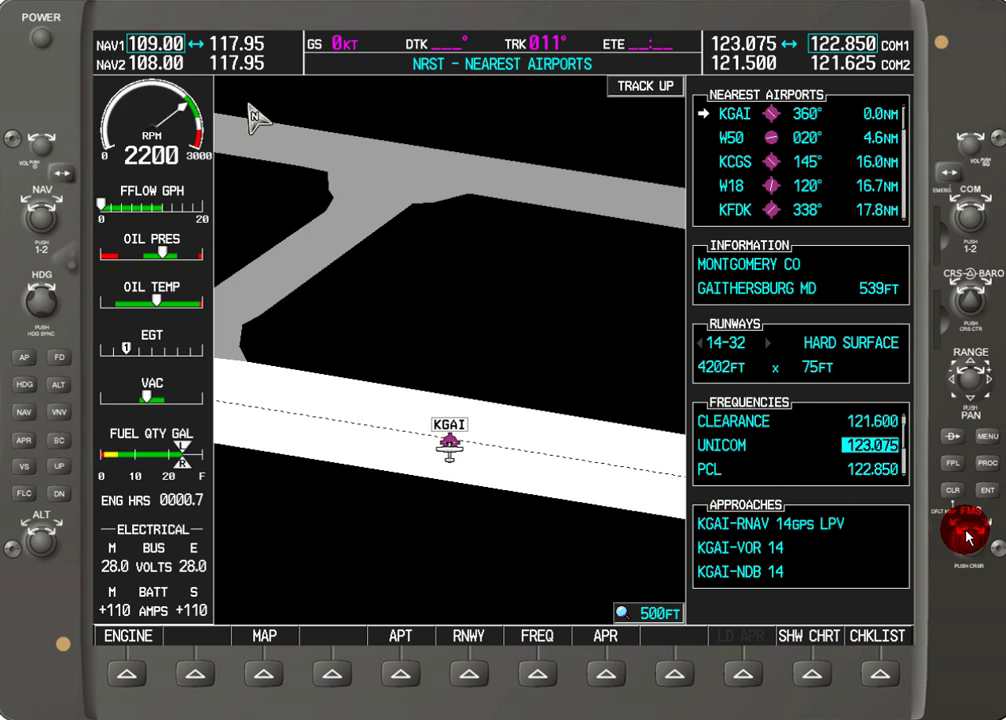
{"action": "left_click", "coordinate": [537, 673]}
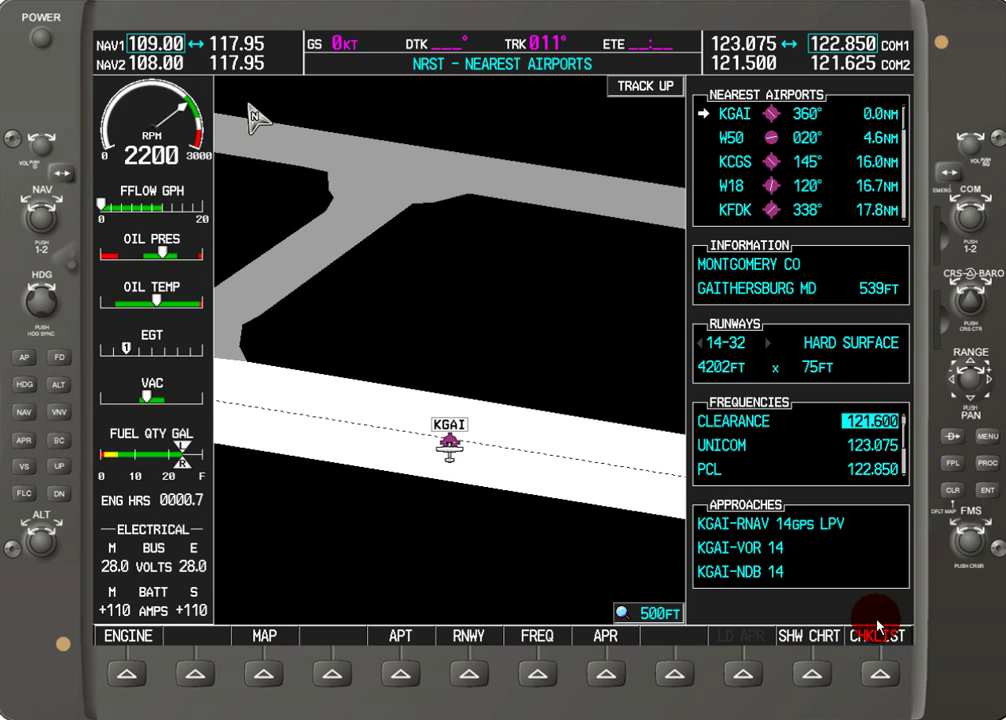
{"action": "scroll", "coordinate": [960, 525], "scroll_direction": "up", "scroll_amount": 1}
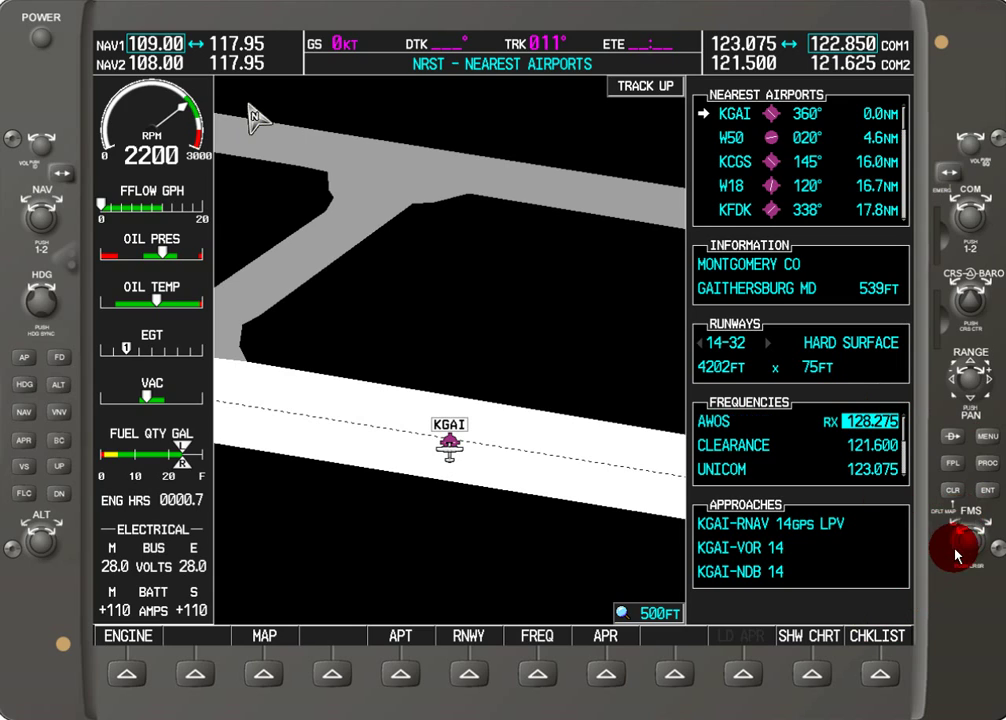
Step: Leave the frequency selection and open the WPT Airport Information page for KGAI
{"action": "left_click", "coordinate": [961, 527]}
{"action": "scroll", "coordinate": [960, 530], "scroll_direction": "up", "scroll_amount": 3}
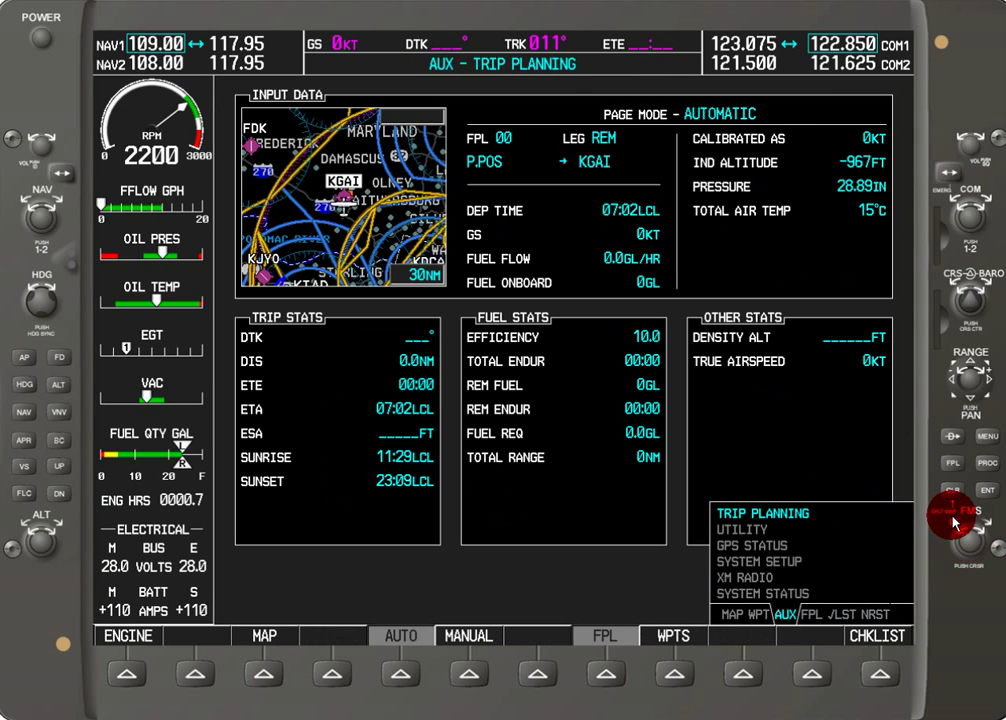
{"action": "scroll", "coordinate": [955, 522], "scroll_direction": "up", "scroll_amount": 1}
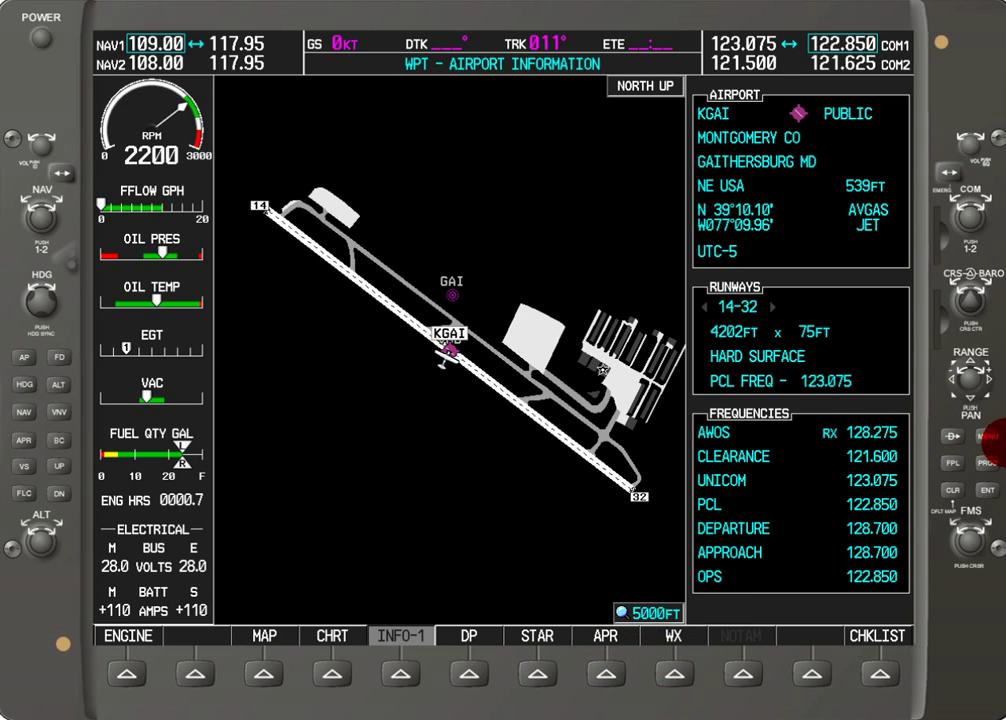
{"action": "left_click", "coordinate": [987, 437]}
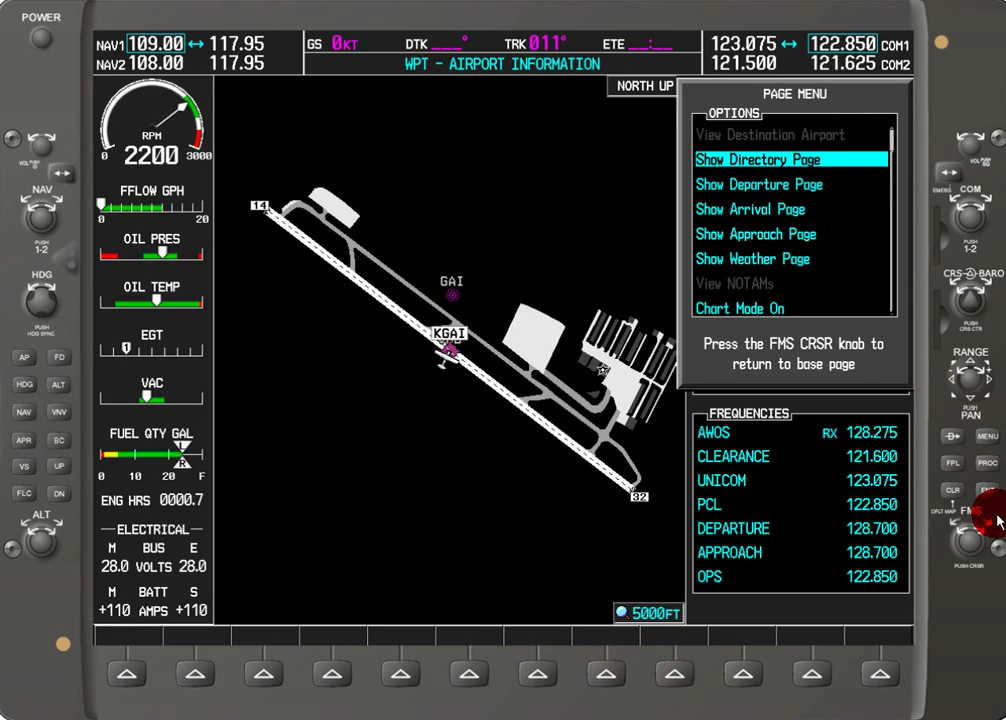
{"action": "scroll", "coordinate": [975, 538], "scroll_direction": "down", "scroll_amount": 5}
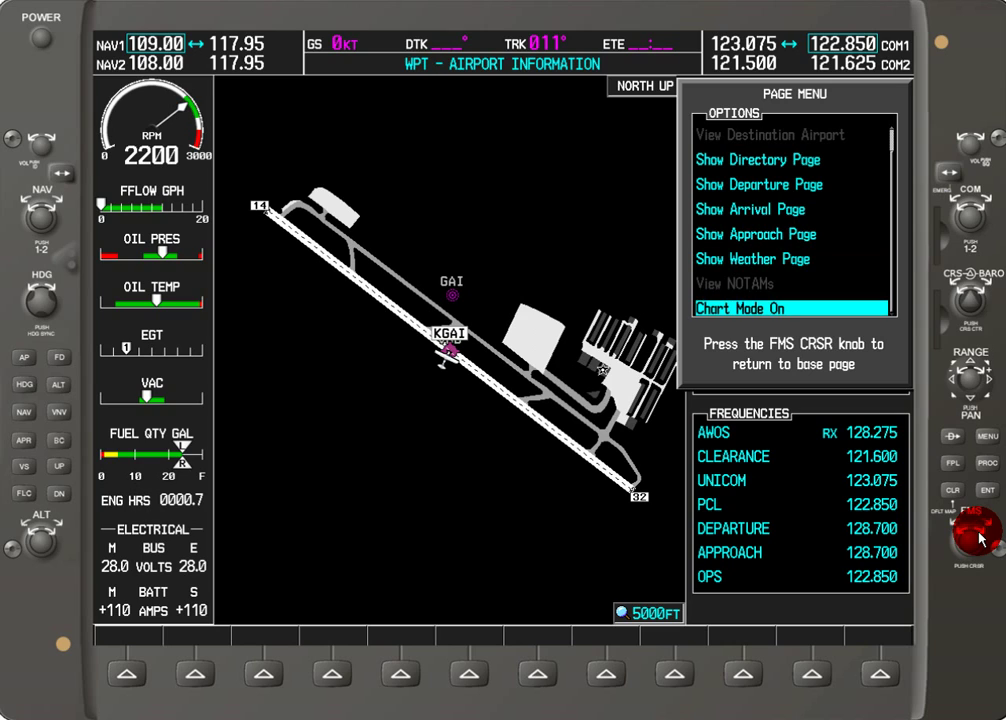
{"action": "left_click", "coordinate": [951, 492]}
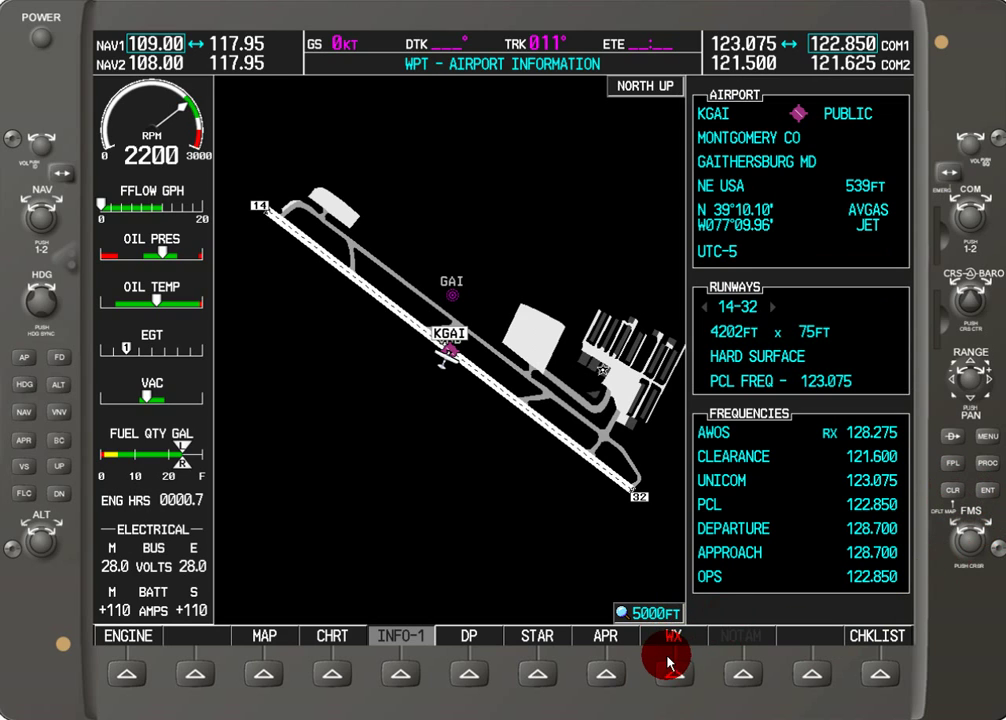
Step: Load KGAI's approach frequency 128.700 from the Airport Information page into COM1 standby and transfer it to active
{"action": "left_click", "coordinate": [981, 521]}
{"action": "scroll", "coordinate": [981, 521], "scroll_direction": "down", "scroll_amount": 4}
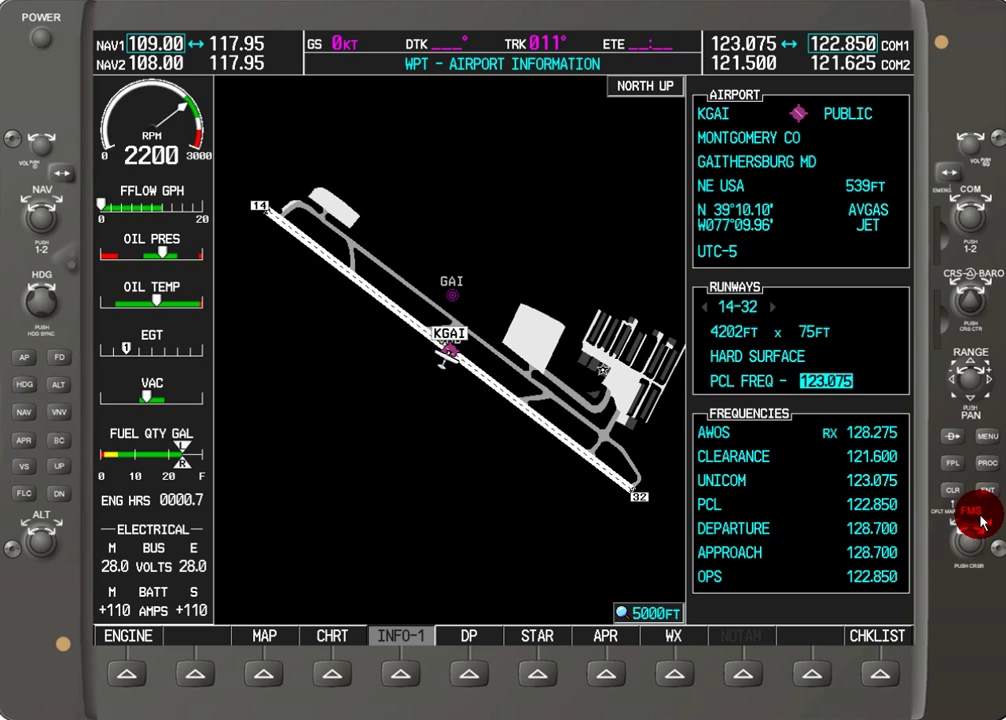
{"action": "scroll", "coordinate": [983, 527], "scroll_direction": "down", "scroll_amount": 6}
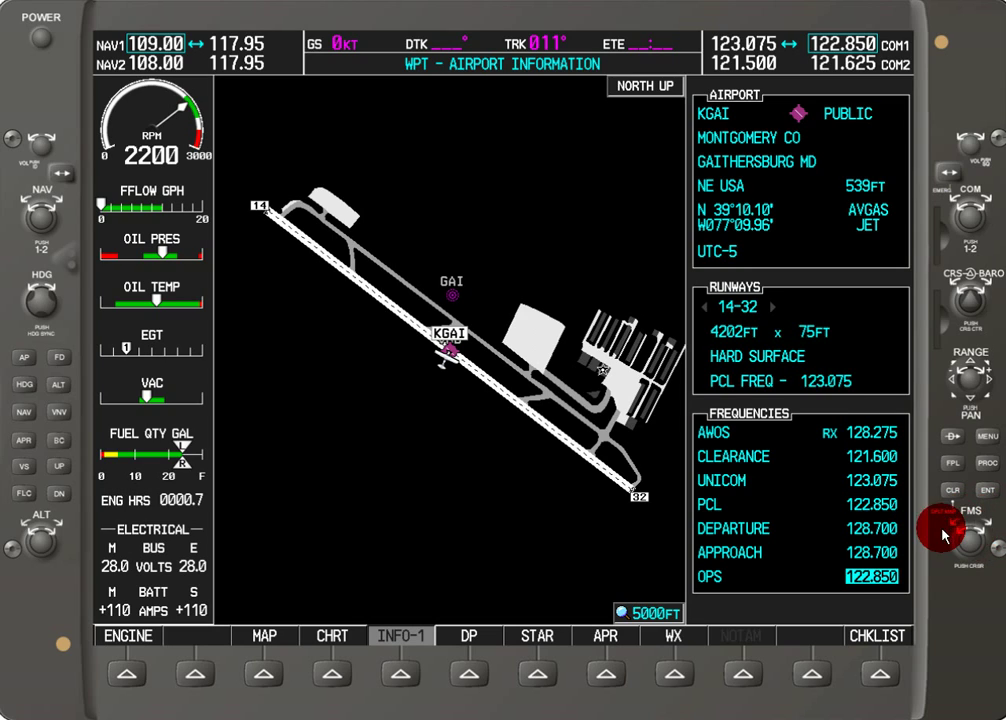
{"action": "scroll", "coordinate": [966, 537], "scroll_direction": "up", "scroll_amount": 2}
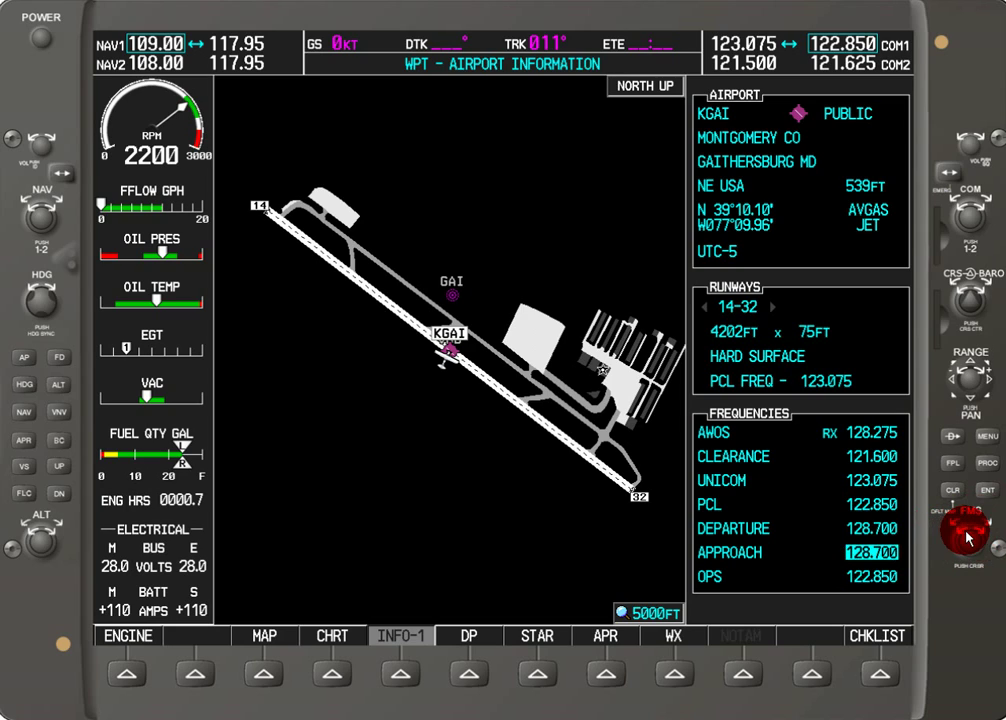
{"action": "left_click", "coordinate": [991, 494]}
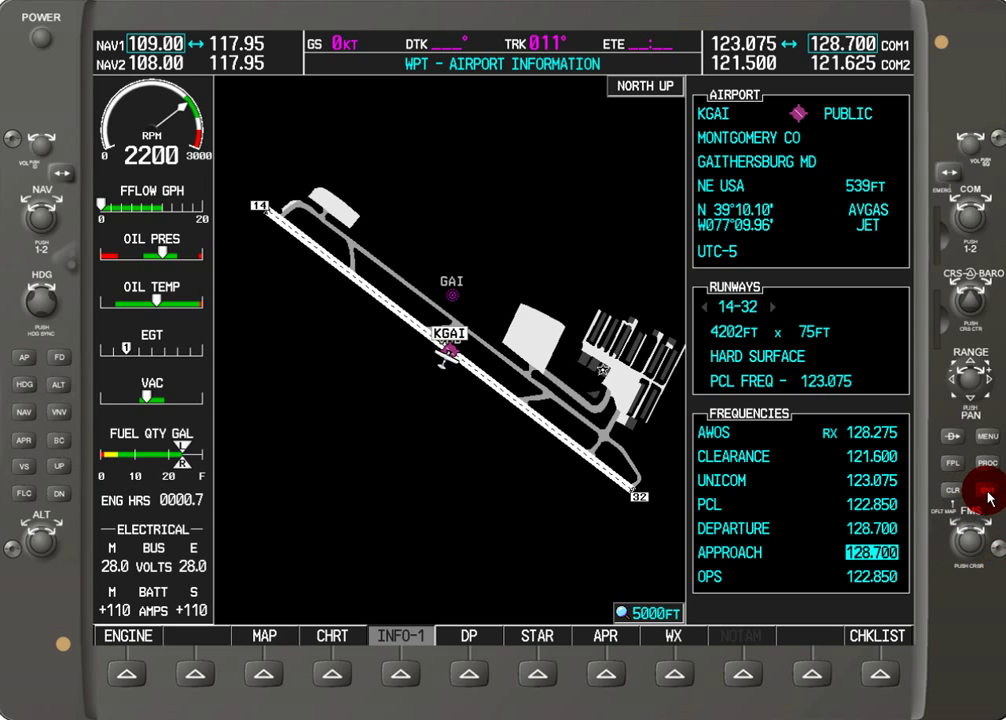
{"action": "left_click", "coordinate": [950, 172]}
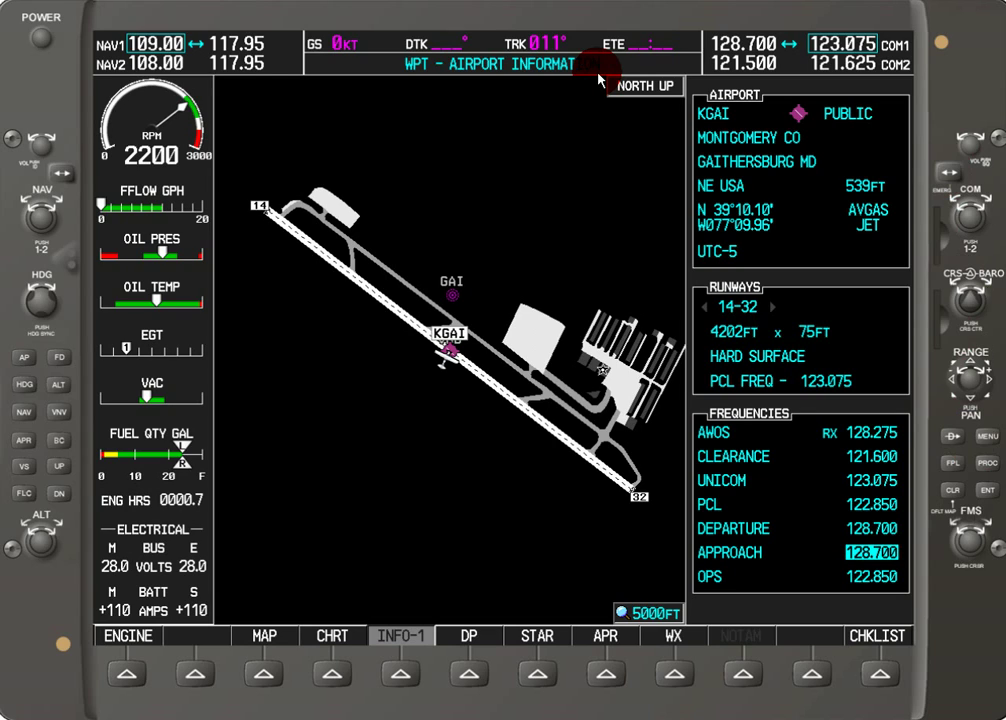
Step: Try to load KGAI's departure frequency 128.700 into COM1 standby, and manually tune the COM1 standby frequency to 123.400
{"action": "scroll", "coordinate": [962, 527], "scroll_direction": "up", "scroll_amount": 1}
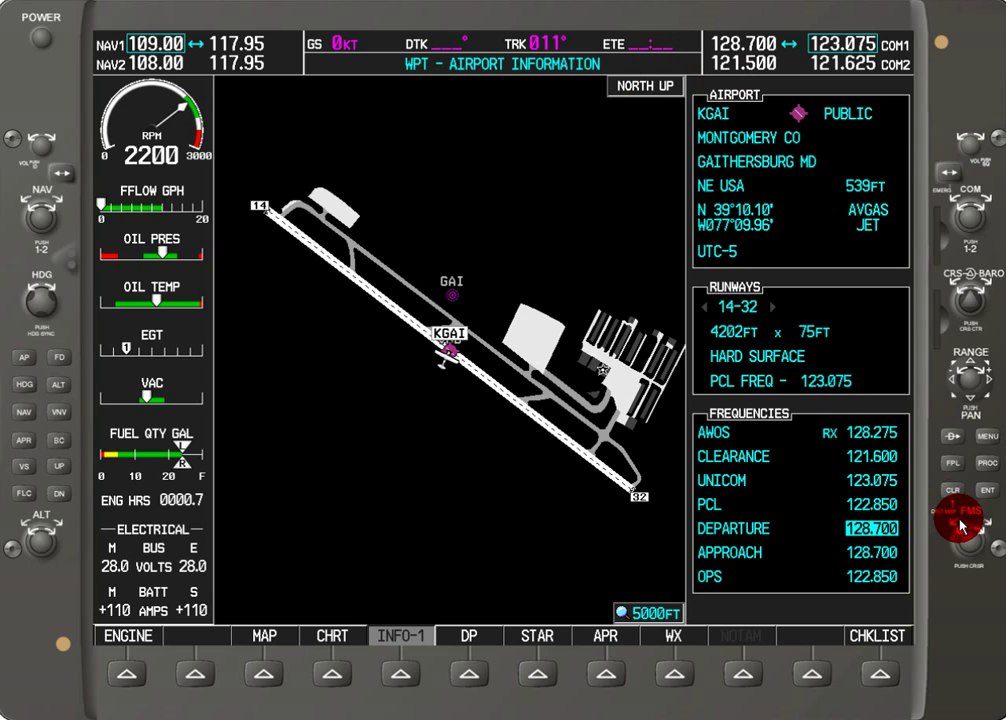
{"action": "left_click", "coordinate": [992, 512]}
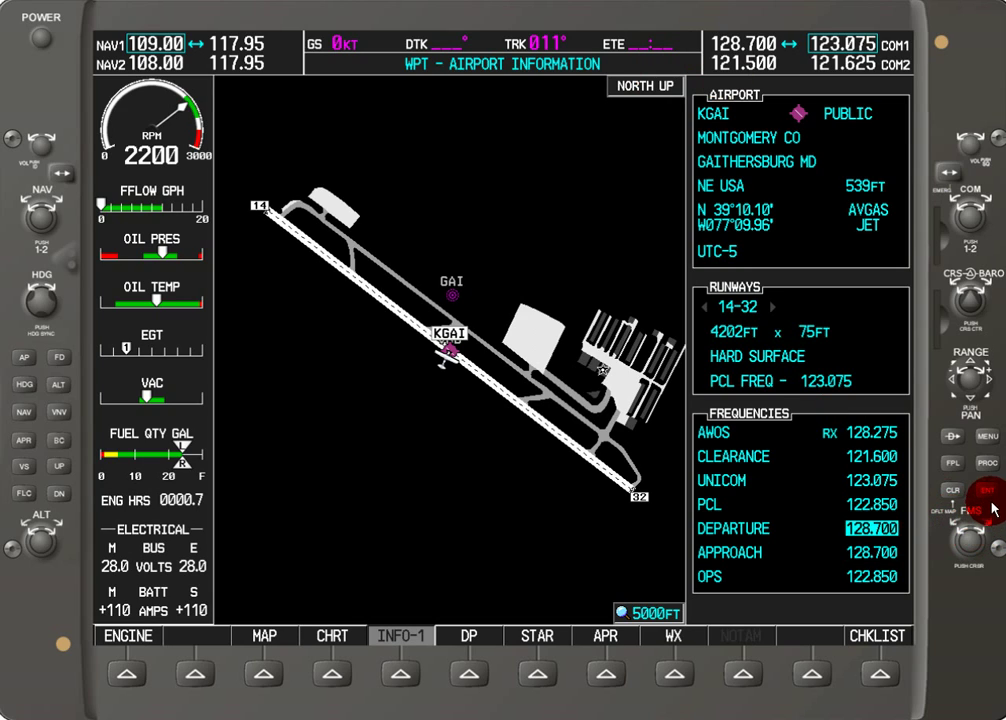
{"action": "left_click", "coordinate": [989, 497]}
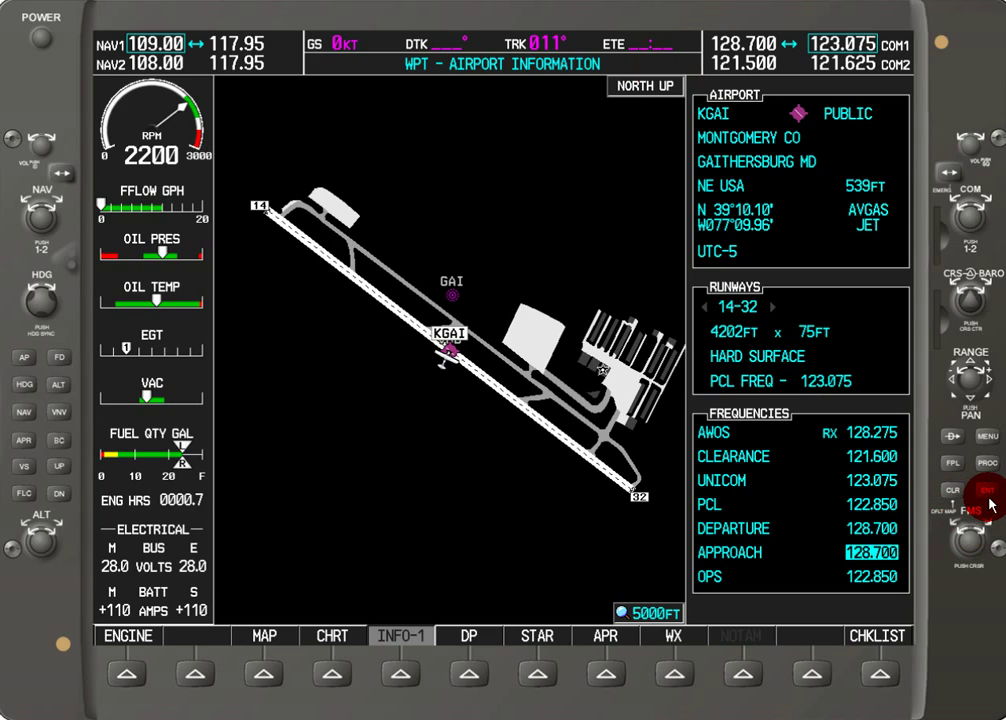
{"action": "left_click", "coordinate": [979, 510]}
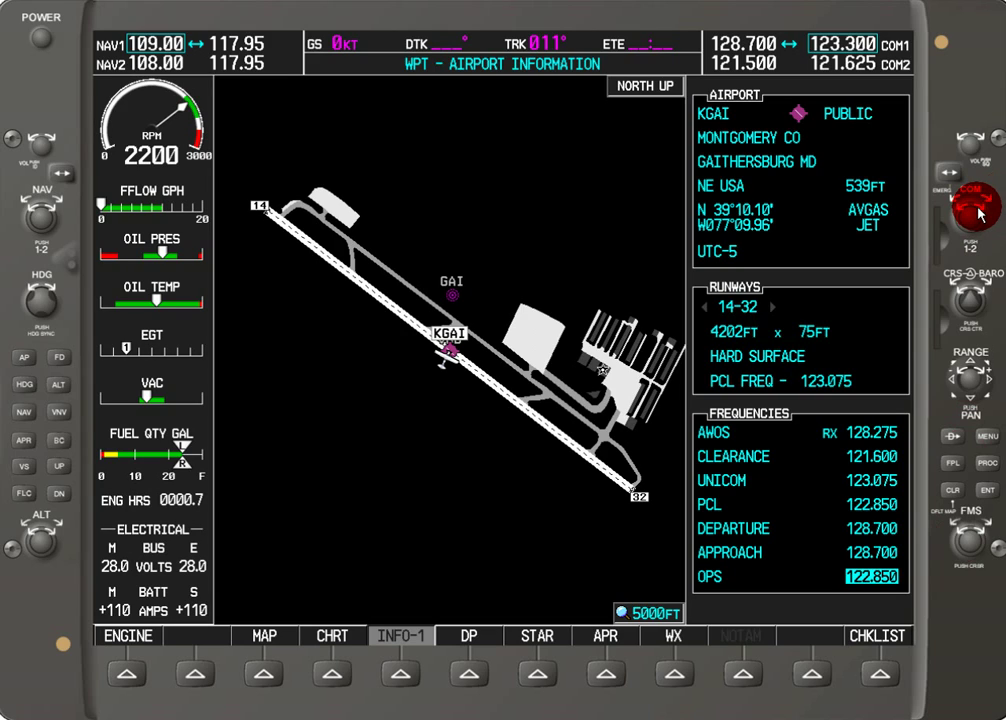
{"action": "scroll", "coordinate": [978, 213], "scroll_direction": "up", "scroll_amount": 1}
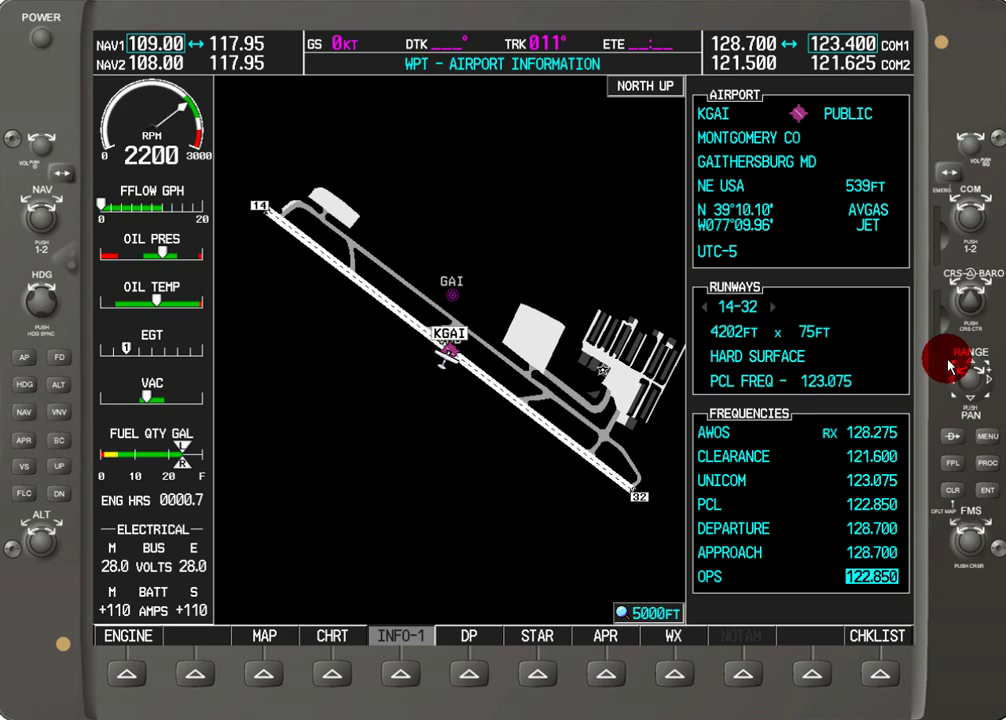
Step: Leave the frequency selection on the Airport Information page and open the AUX System Setup page
{"action": "left_click", "coordinate": [970, 540]}
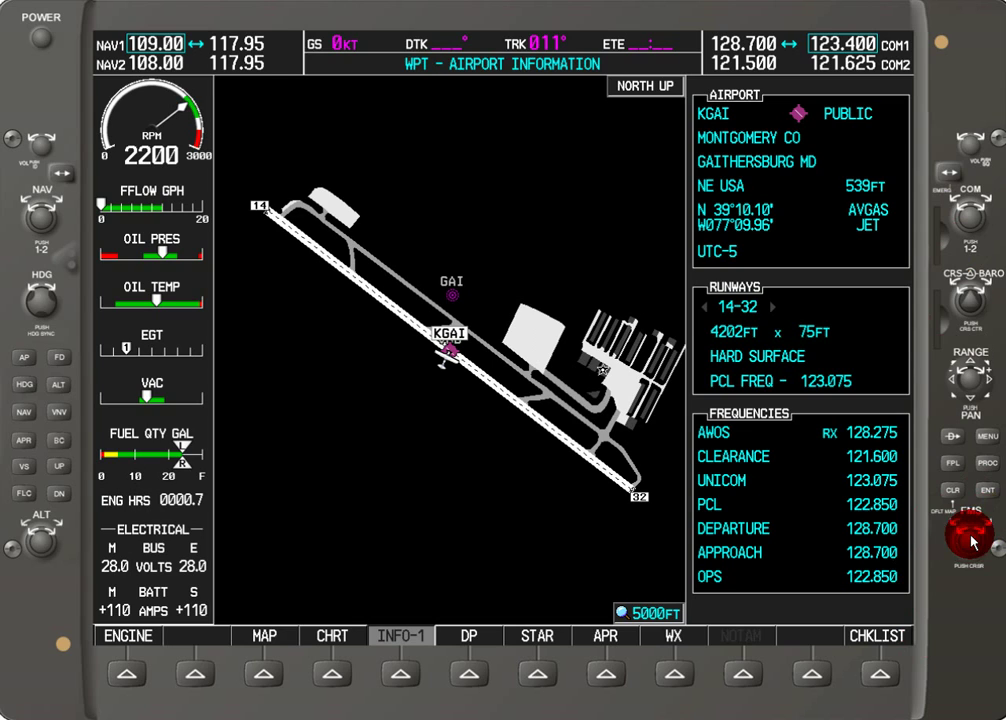
{"action": "scroll", "coordinate": [975, 530], "scroll_direction": "up", "scroll_amount": 2}
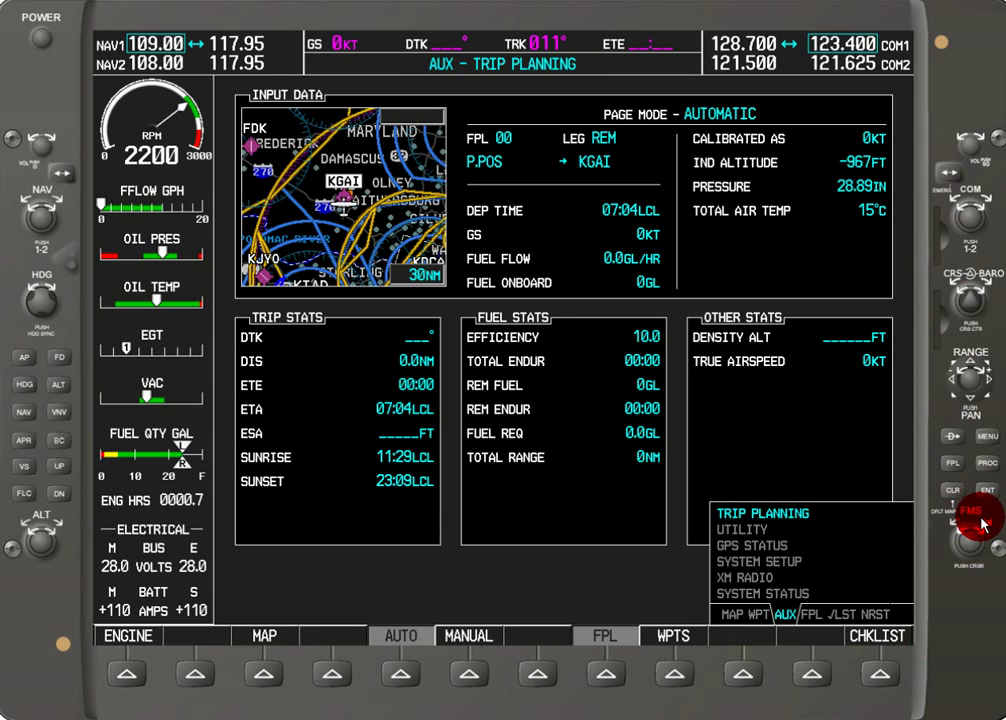
{"action": "scroll", "coordinate": [984, 530], "scroll_direction": "up", "scroll_amount": 3}
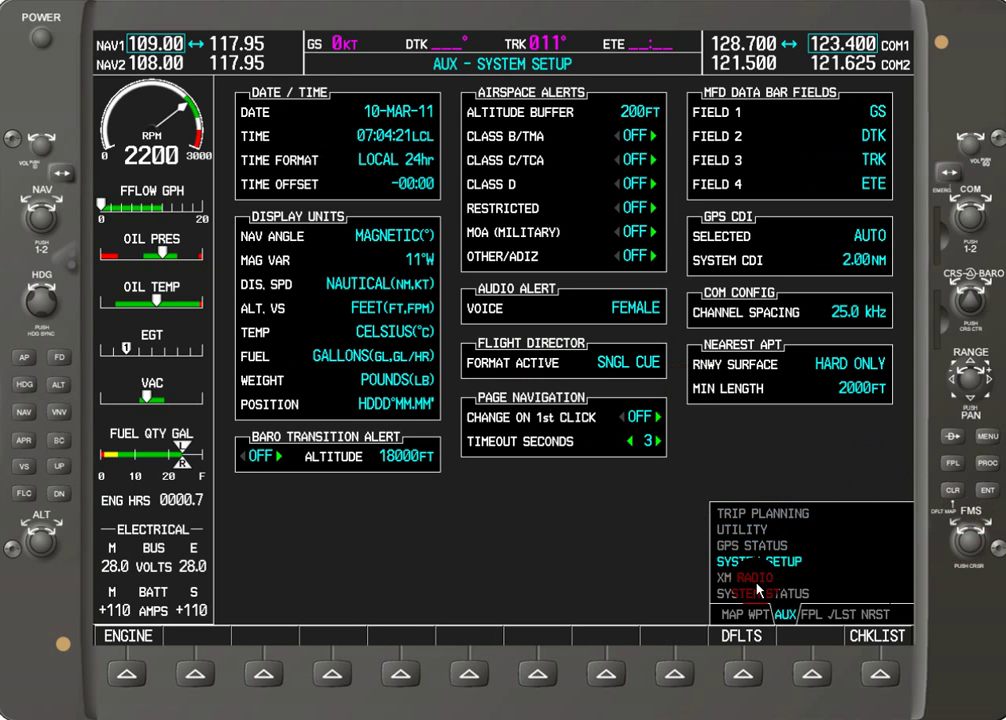
Step: Set the COM configuration channel spacing to 8.33 kHz and leave field selection on the System Setup page
{"action": "left_click", "coordinate": [968, 540]}
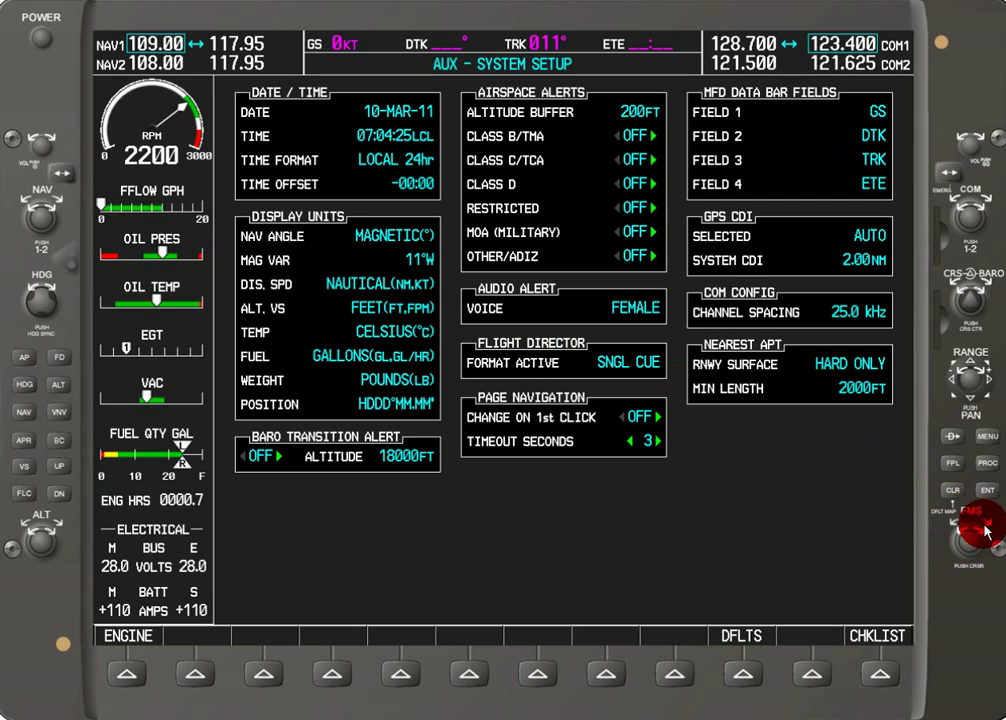
{"action": "scroll", "coordinate": [985, 522], "scroll_direction": "down", "scroll_amount": 10}
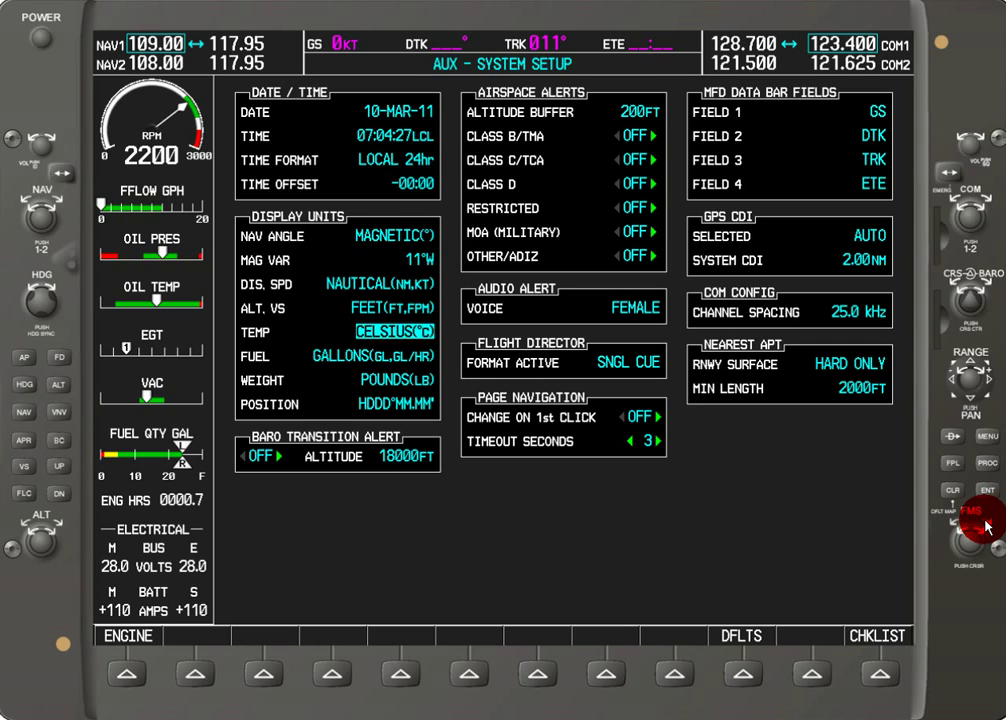
{"action": "scroll", "coordinate": [985, 522], "scroll_direction": "down", "scroll_amount": 12}
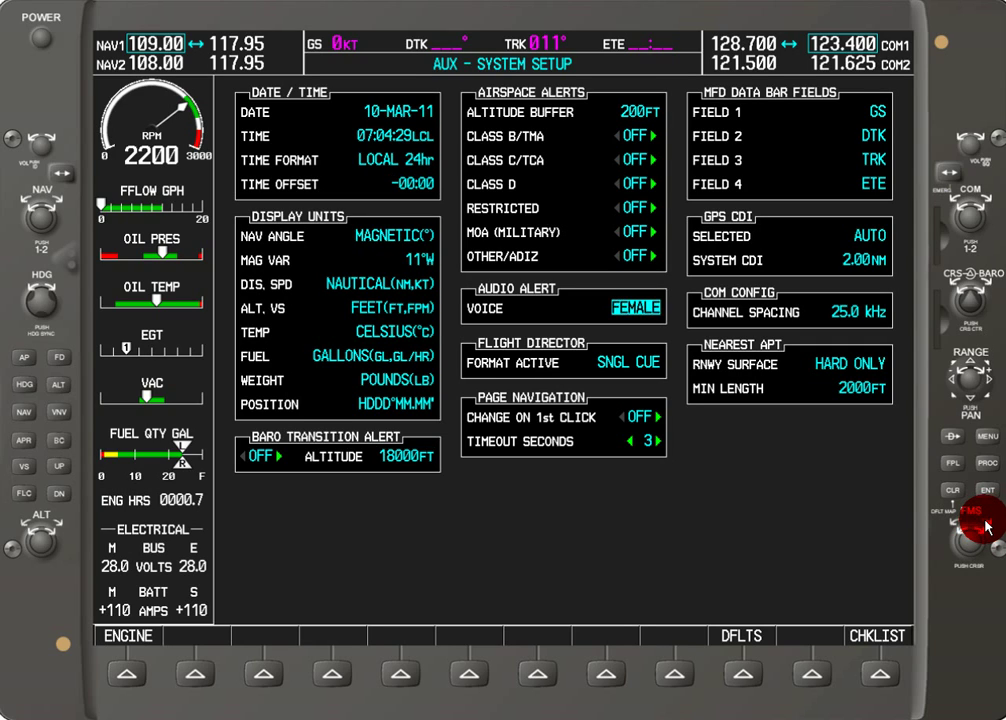
{"action": "scroll", "coordinate": [987, 527], "scroll_direction": "down", "scroll_amount": 7}
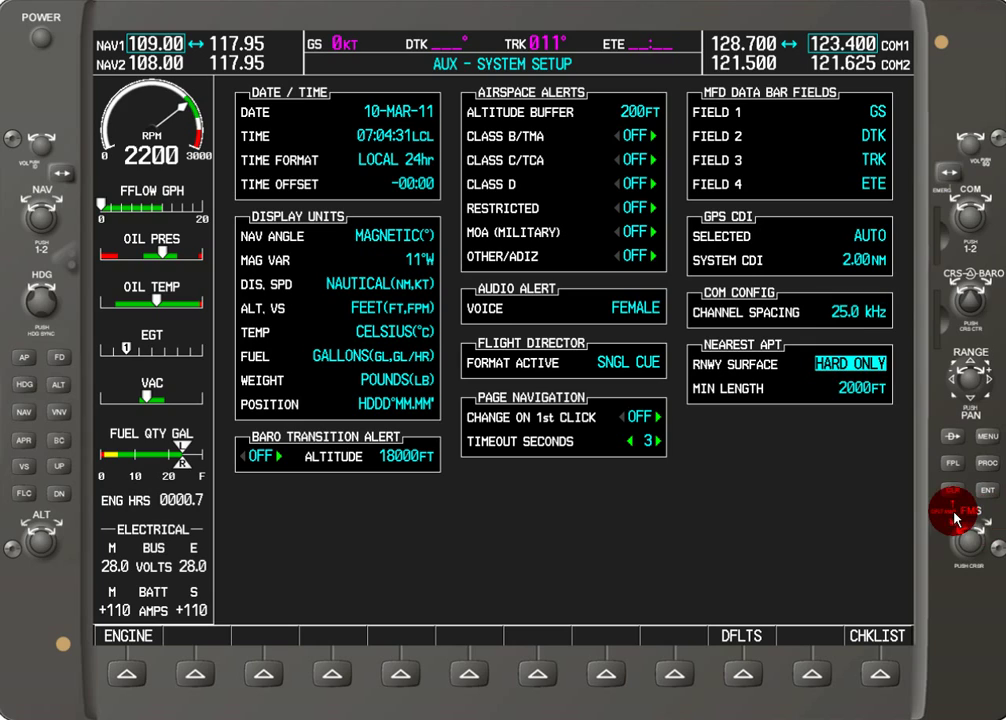
{"action": "scroll", "coordinate": [962, 530], "scroll_direction": "up", "scroll_amount": 1}
{"action": "left_click", "coordinate": [958, 527]}
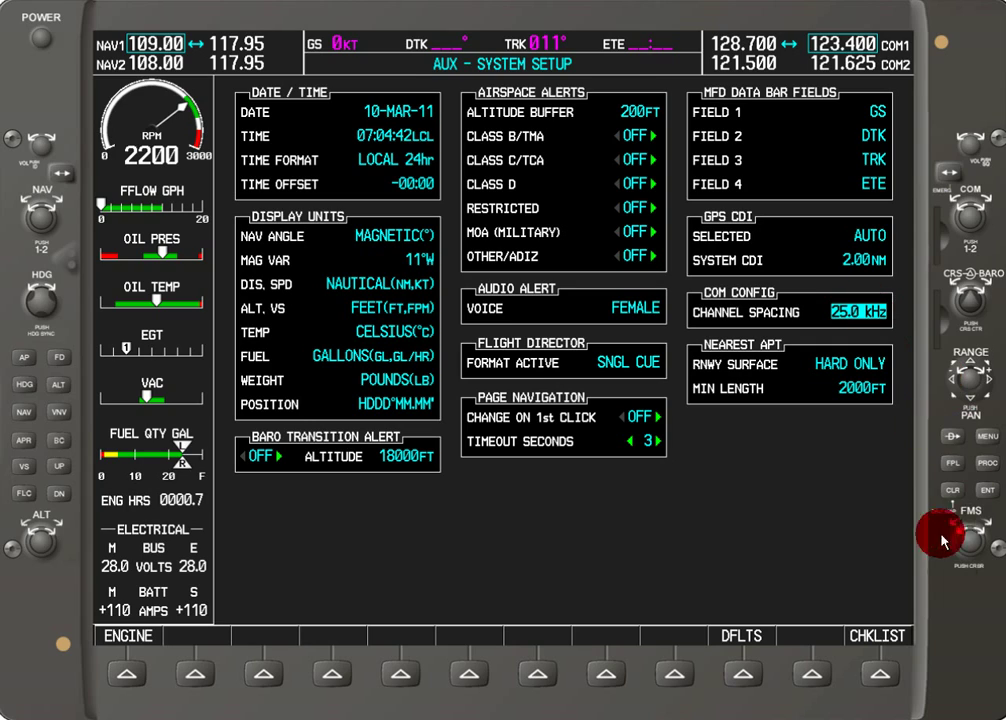
{"action": "scroll", "coordinate": [975, 535], "scroll_direction": "up", "scroll_amount": 1}
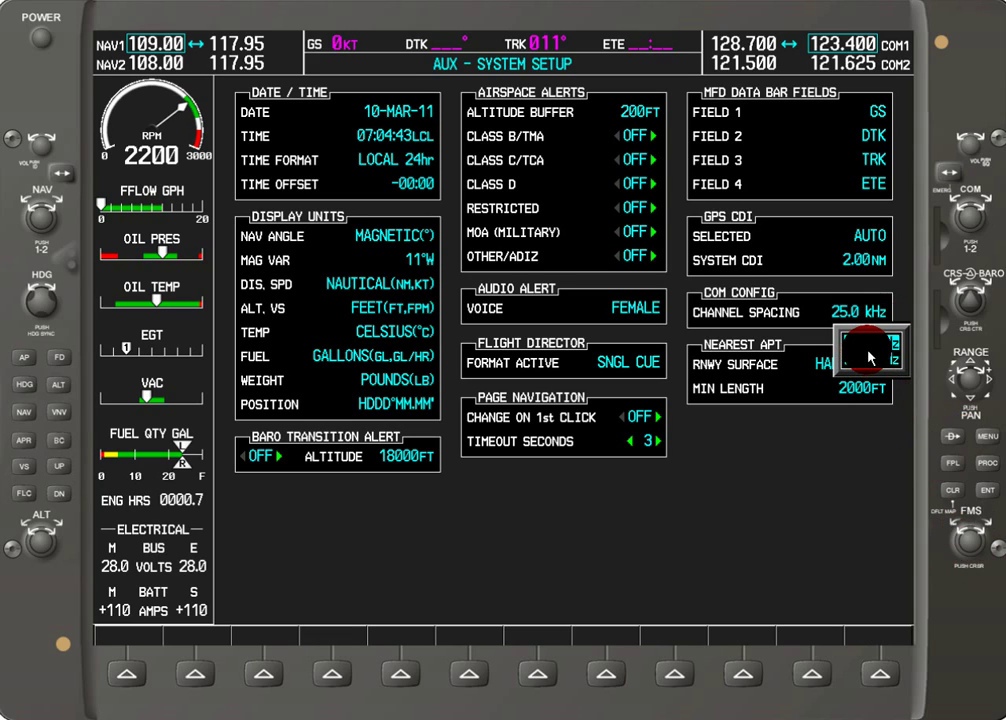
{"action": "left_click", "coordinate": [984, 492]}
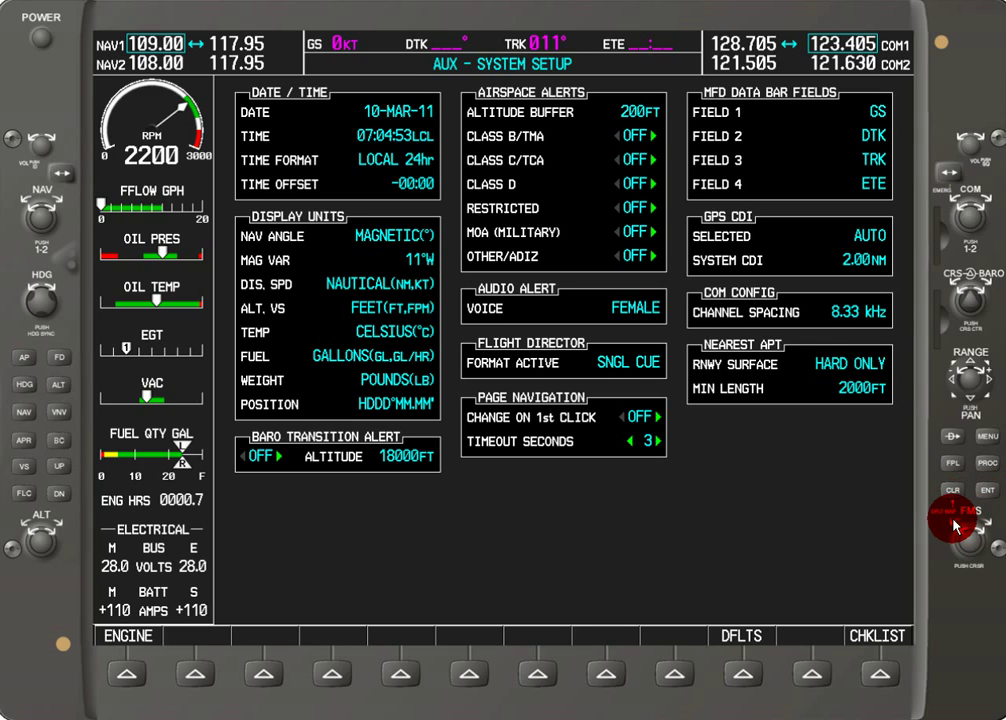
{"action": "scroll", "coordinate": [965, 523], "scroll_direction": "up", "scroll_amount": 1}
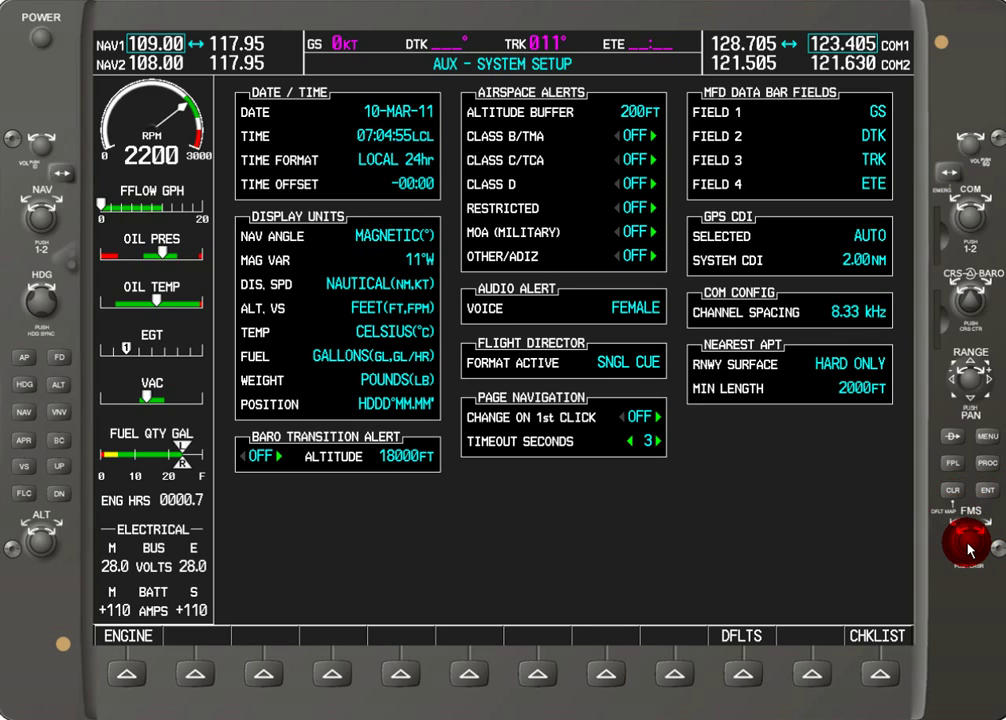
{"action": "left_click", "coordinate": [970, 548]}
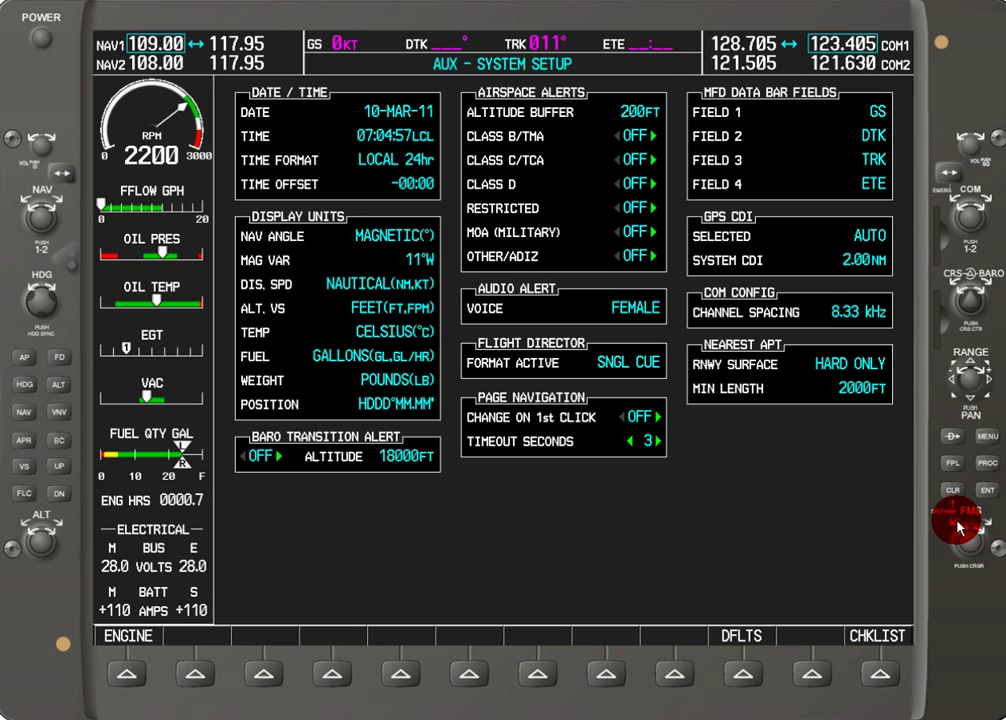
Step: View the WPT Airport Information page for KGAI and return to the AUX System Setup page
{"action": "scroll", "coordinate": [958, 527], "scroll_direction": "down", "scroll_amount": 1}
{"action": "scroll", "coordinate": [958, 527], "scroll_direction": "up", "scroll_amount": 1}
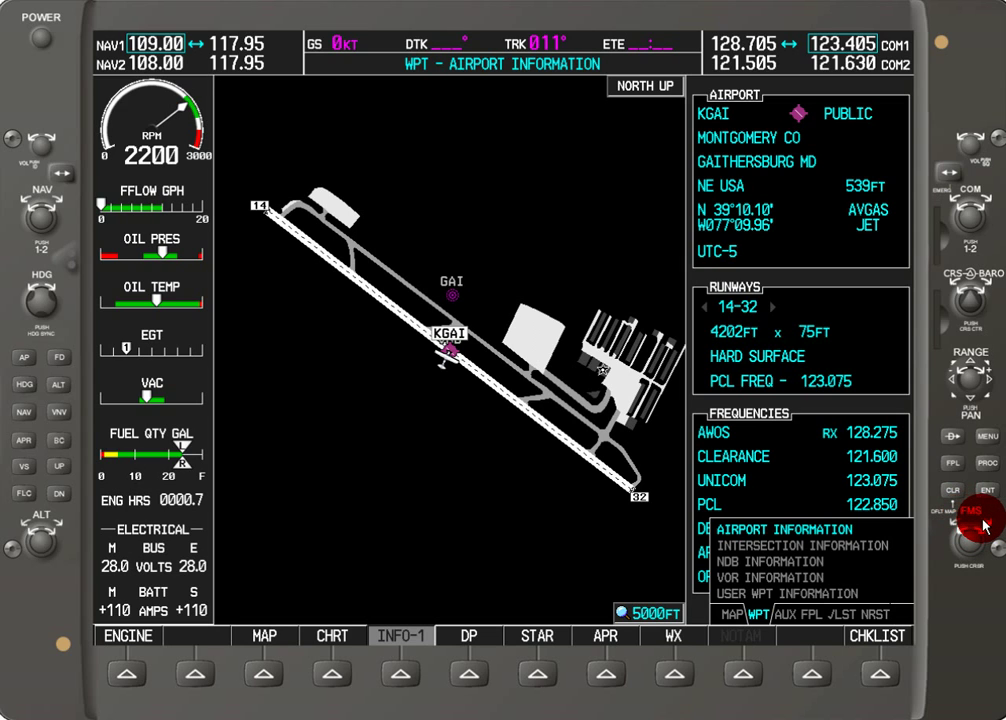
{"action": "scroll", "coordinate": [983, 528], "scroll_direction": "down", "scroll_amount": 2}
{"action": "scroll", "coordinate": [957, 523], "scroll_direction": "up", "scroll_amount": 1}
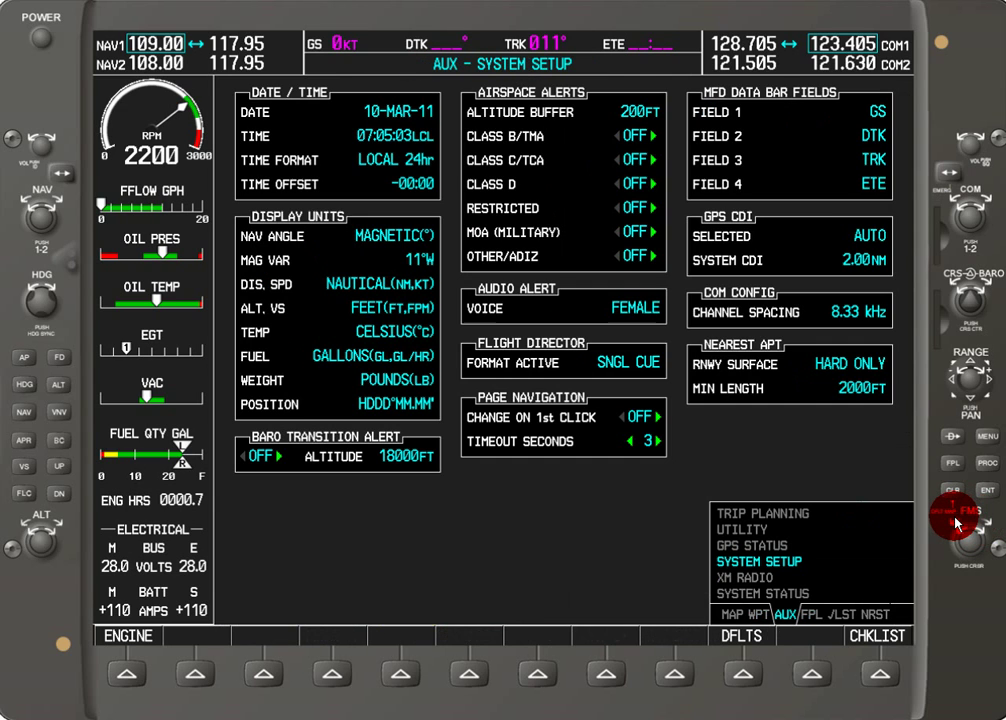
Step: Manually tune the COM1 standby frequency to 123.635 using the 8.33 kHz channel spacing
{"action": "scroll", "coordinate": [958, 522], "scroll_direction": "up", "scroll_amount": 1}
{"action": "scroll", "coordinate": [978, 522], "scroll_direction": "down", "scroll_amount": 1}
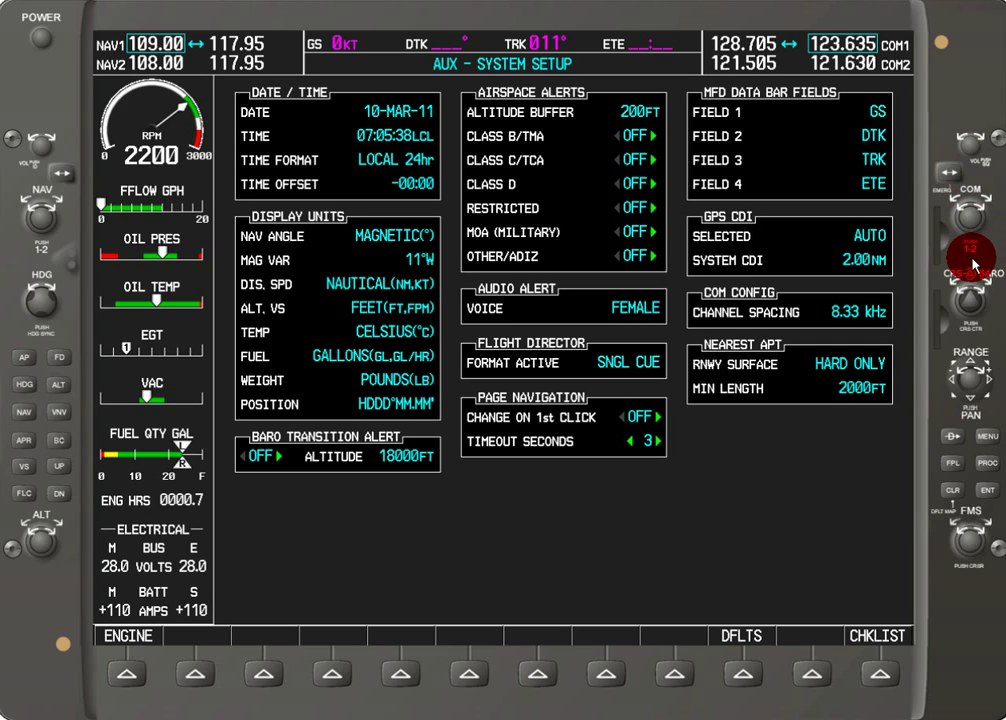
Step: Set the COM configuration channel spacing to 25.0 kHz and leave field selection on the System Setup page
{"action": "left_click", "coordinate": [972, 516]}
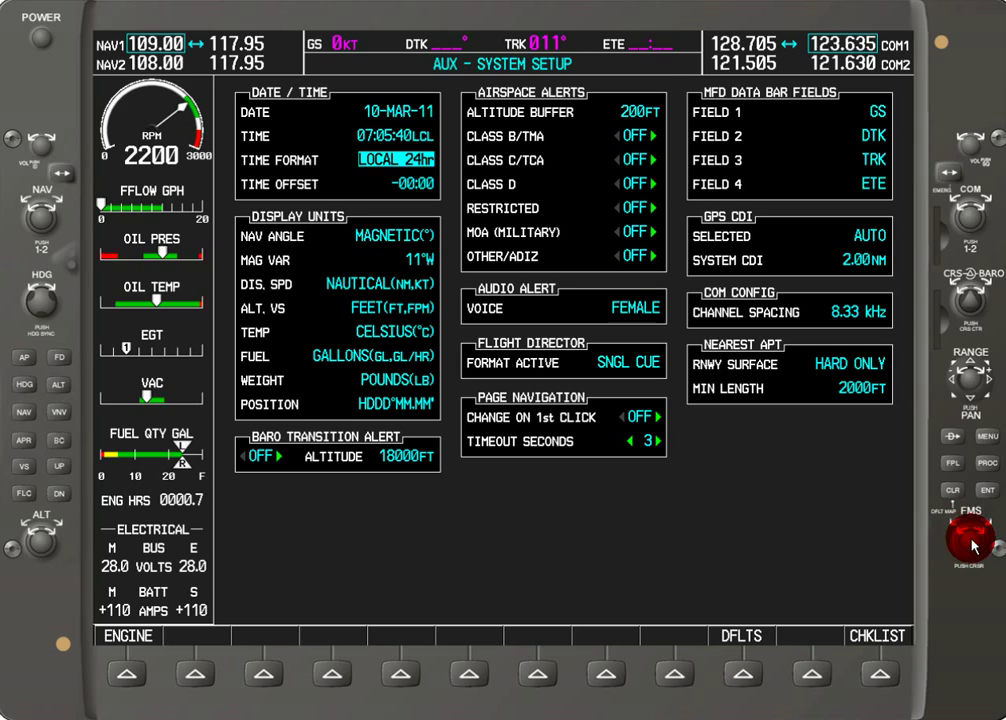
{"action": "scroll", "coordinate": [983, 521], "scroll_direction": "down", "scroll_amount": 3}
{"action": "scroll", "coordinate": [983, 521], "scroll_direction": "down", "scroll_amount": 13}
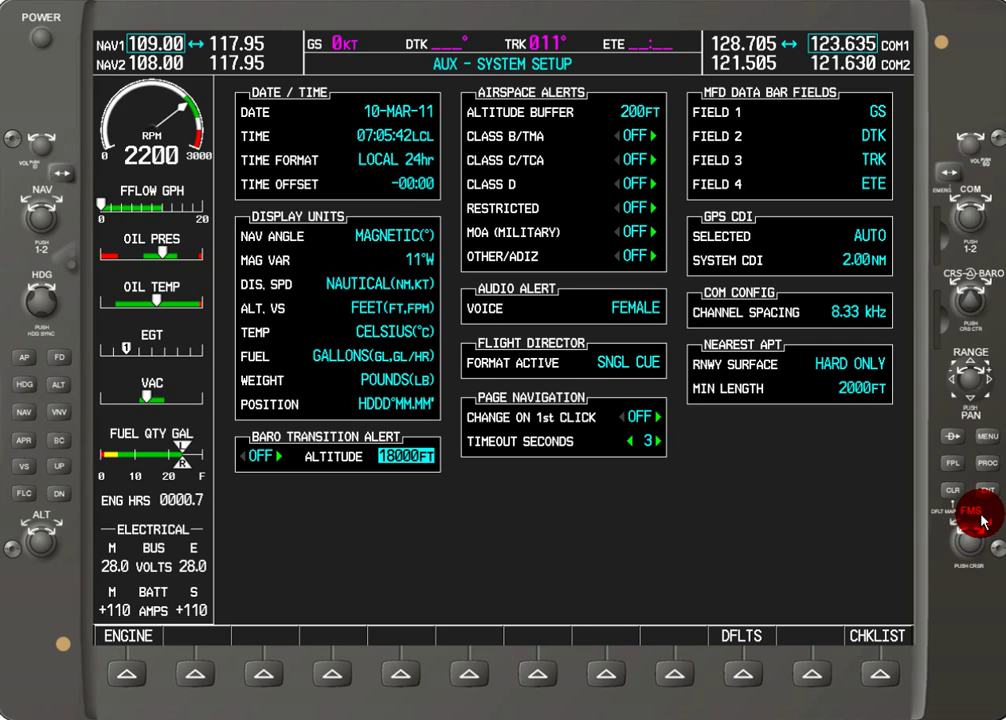
{"action": "scroll", "coordinate": [983, 521], "scroll_direction": "down", "scroll_amount": 11}
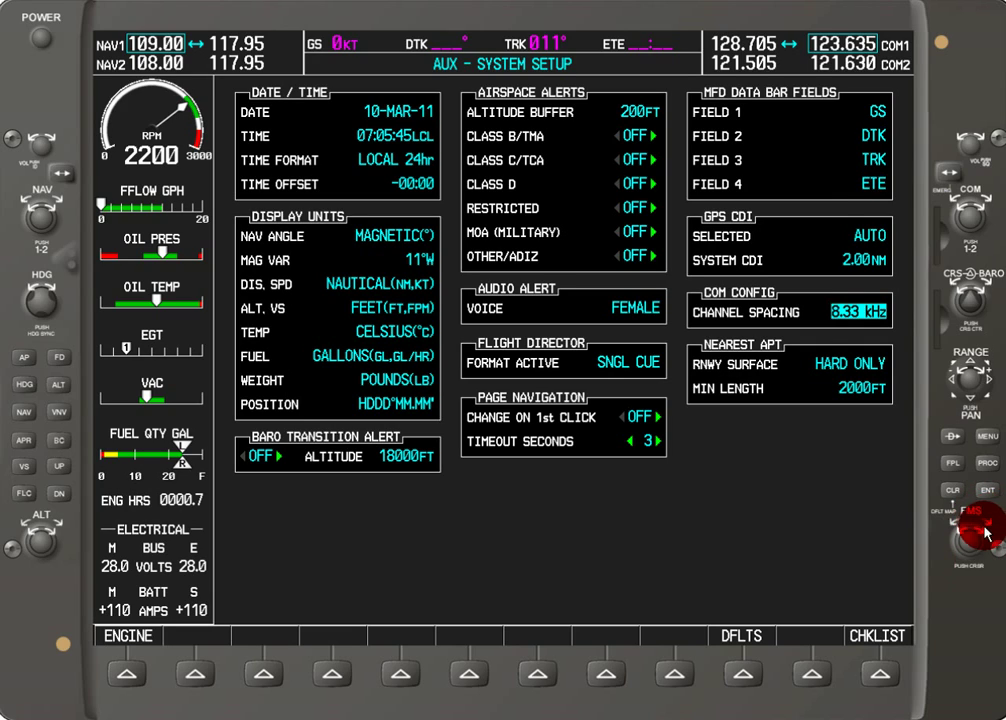
{"action": "scroll", "coordinate": [975, 537], "scroll_direction": "down", "scroll_amount": 2}
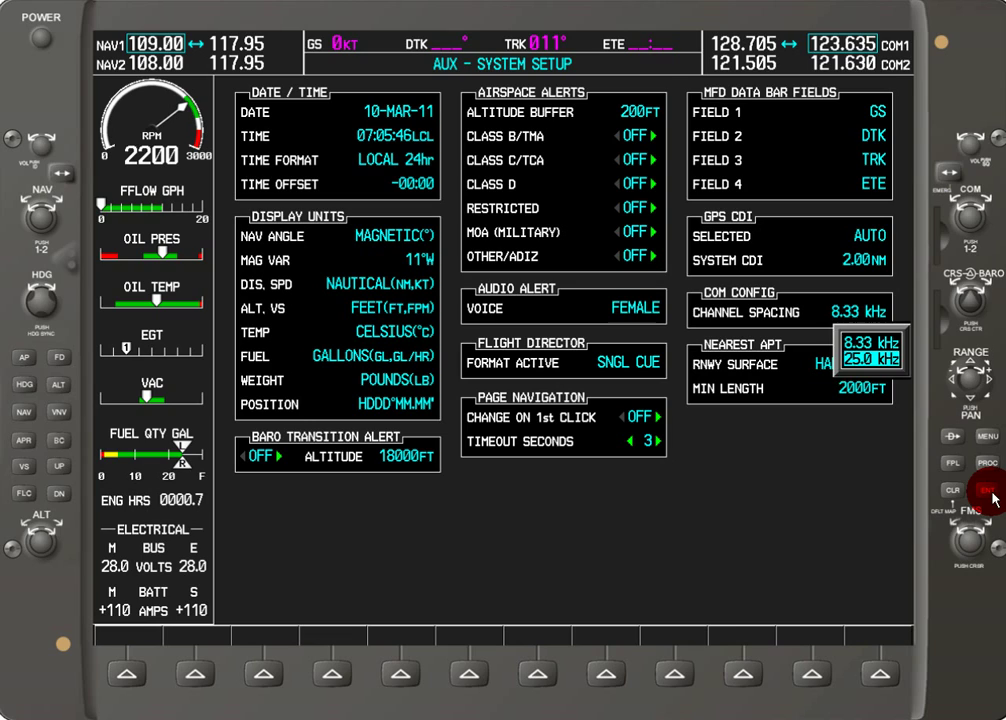
{"action": "key", "text": "Return"}
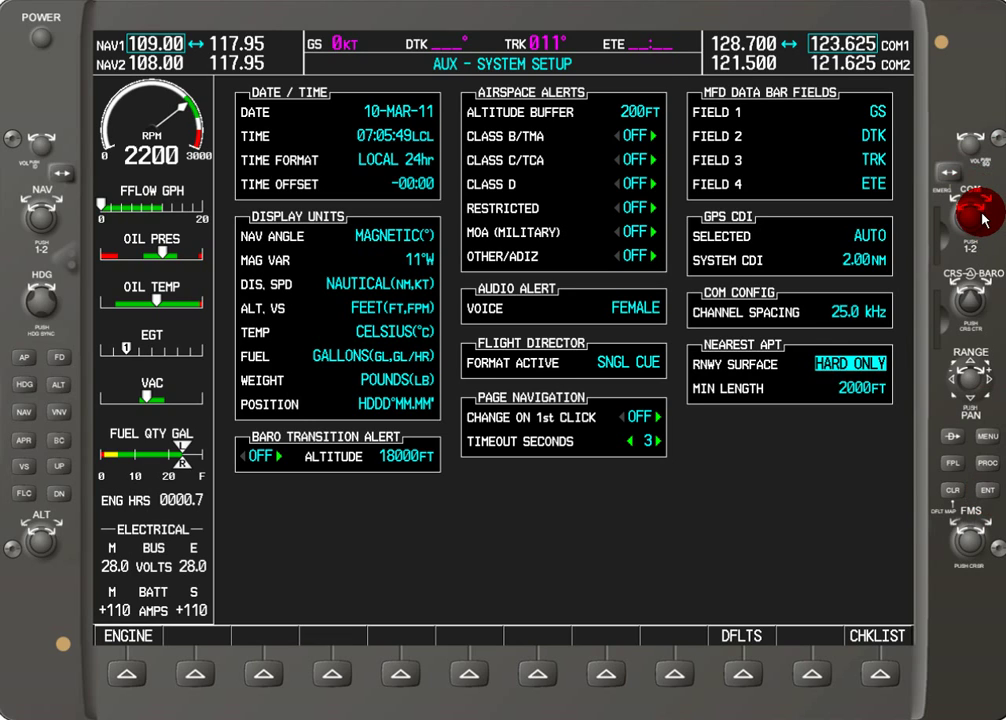
{"action": "scroll", "coordinate": [965, 532], "scroll_direction": "down", "scroll_amount": 1}
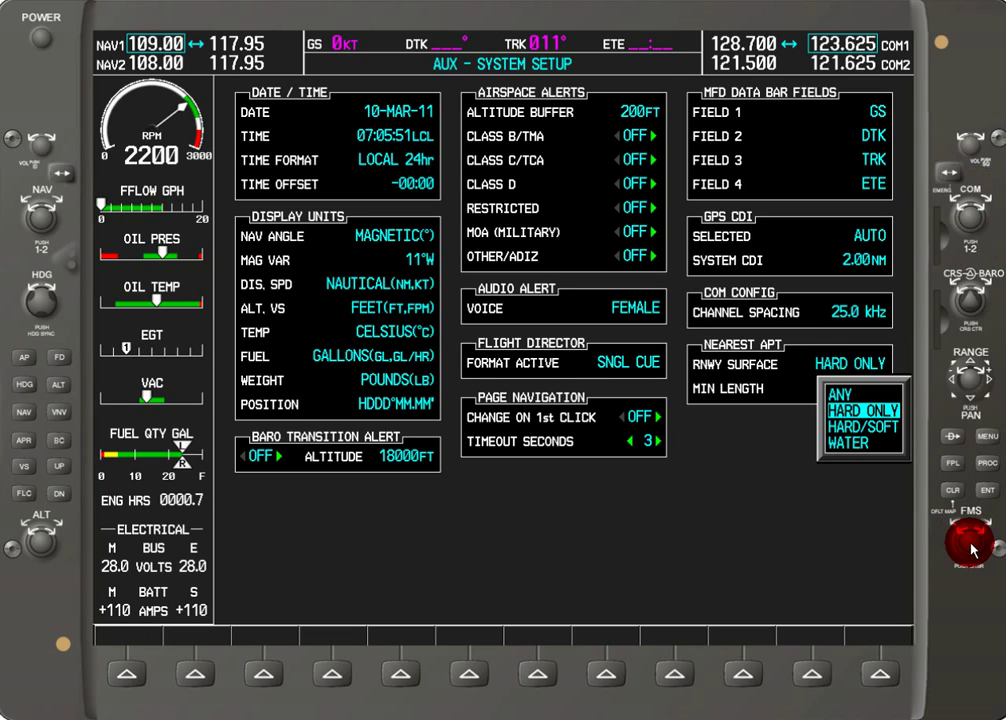
{"action": "left_click", "coordinate": [957, 533]}
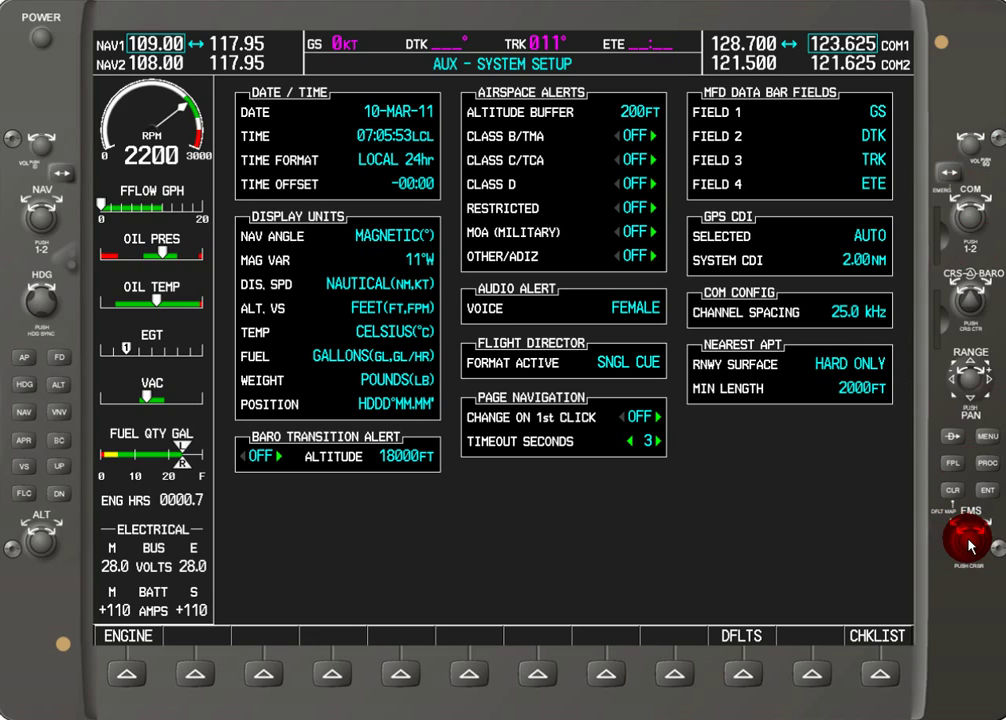
Step: Tune the COM1 standby frequency up to 123.800 in 25 kHz increments
{"action": "scroll", "coordinate": [972, 210], "scroll_direction": "up", "scroll_amount": 3}
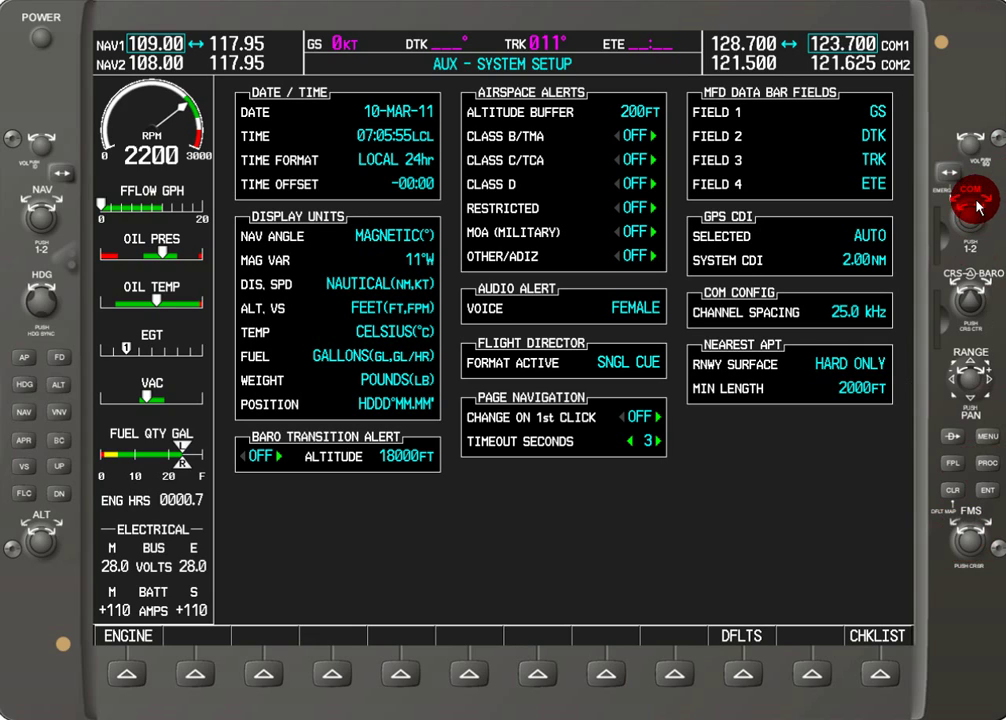
{"action": "scroll", "coordinate": [977, 212], "scroll_direction": "up", "scroll_amount": 1}
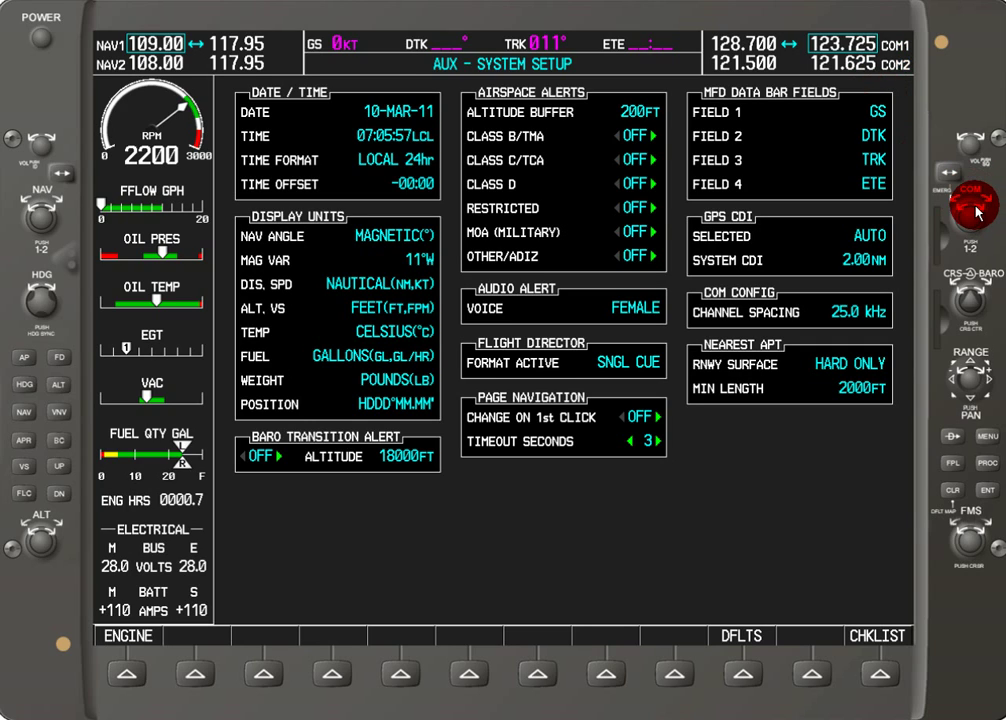
{"action": "scroll", "coordinate": [977, 212], "scroll_direction": "up", "scroll_amount": 1}
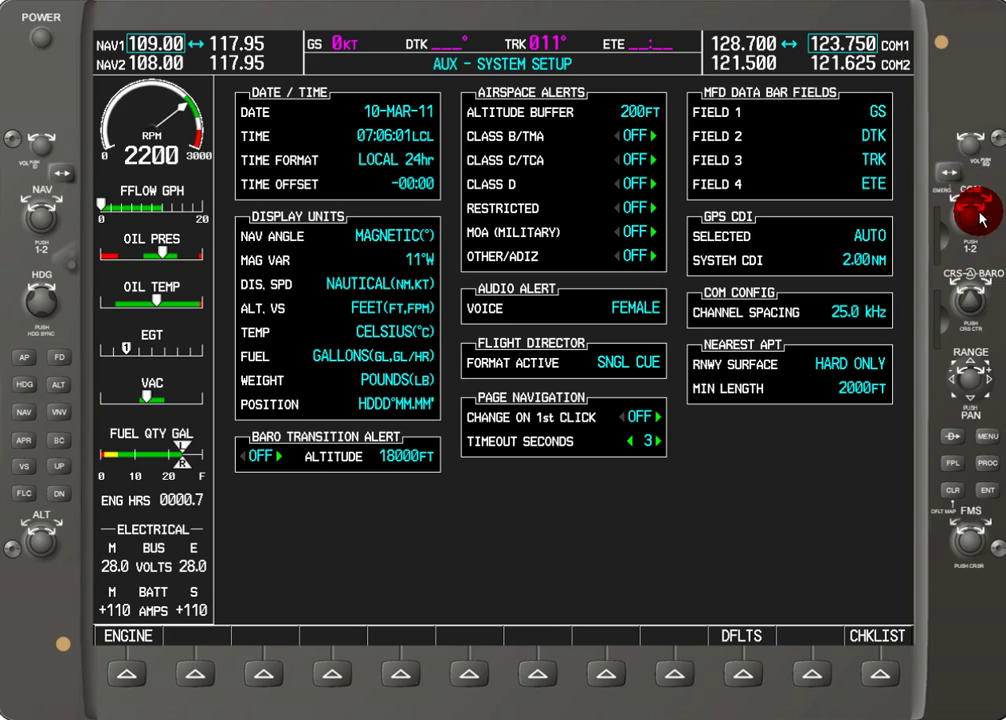
{"action": "scroll", "coordinate": [980, 215], "scroll_direction": "up", "scroll_amount": 1}
{"action": "scroll", "coordinate": [977, 212], "scroll_direction": "up", "scroll_amount": 1}
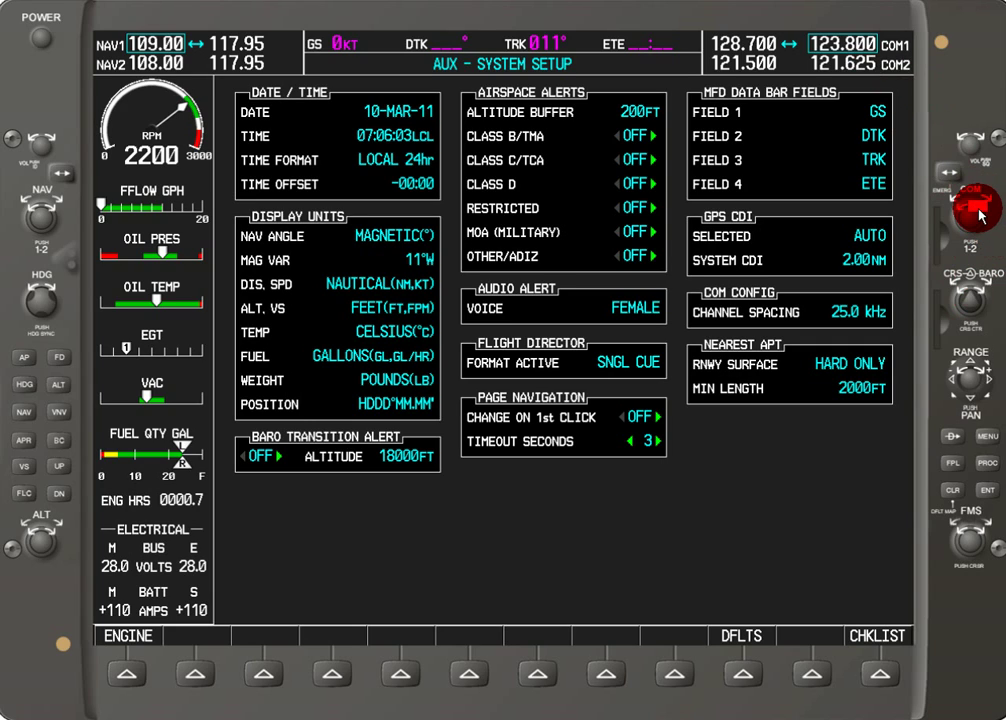